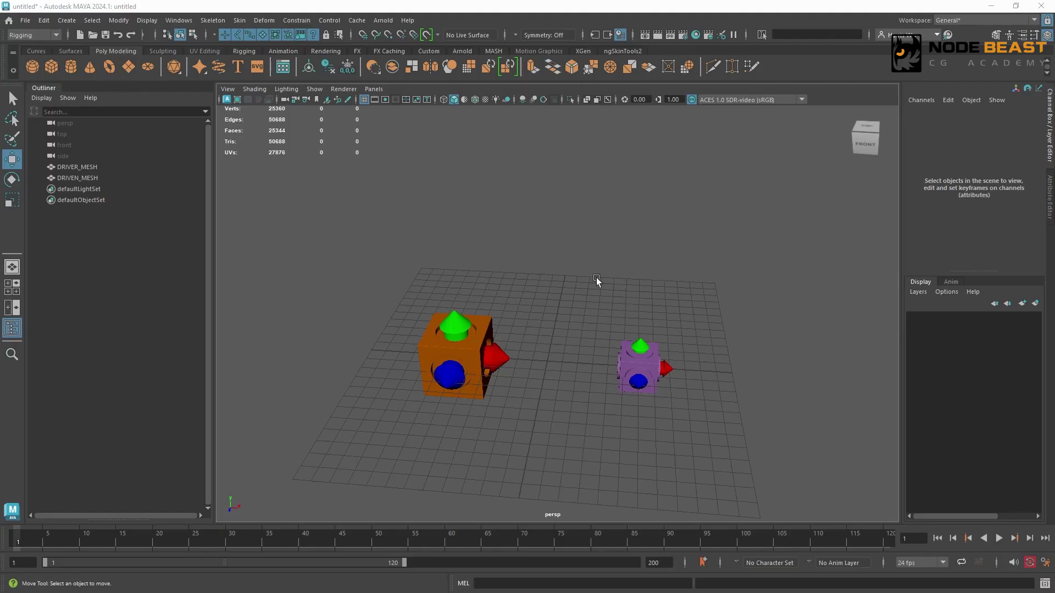
left_click(36, 36)
left_click(35, 70)
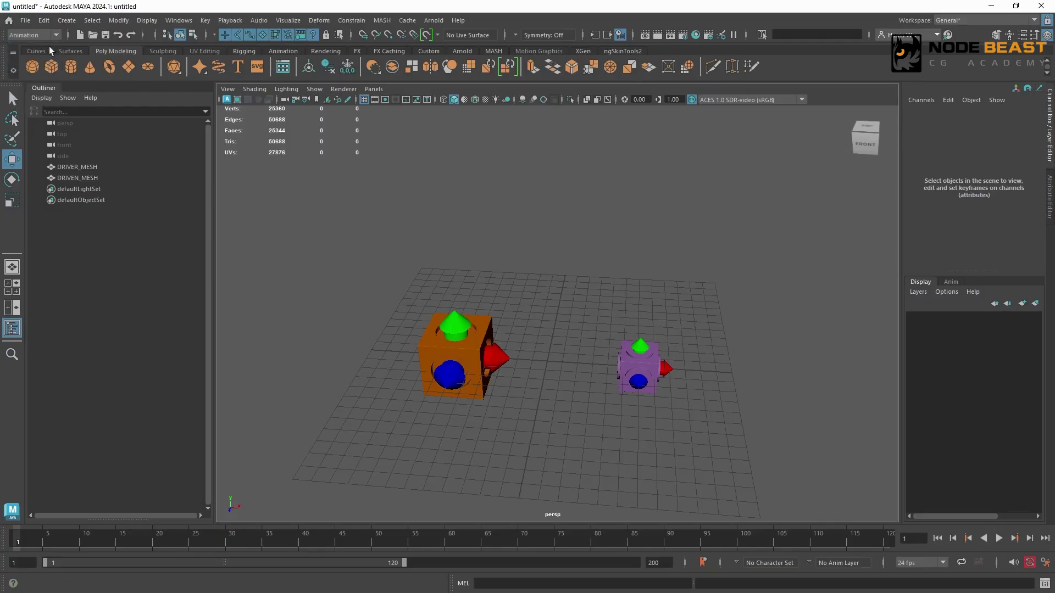
left_click(204, 22)
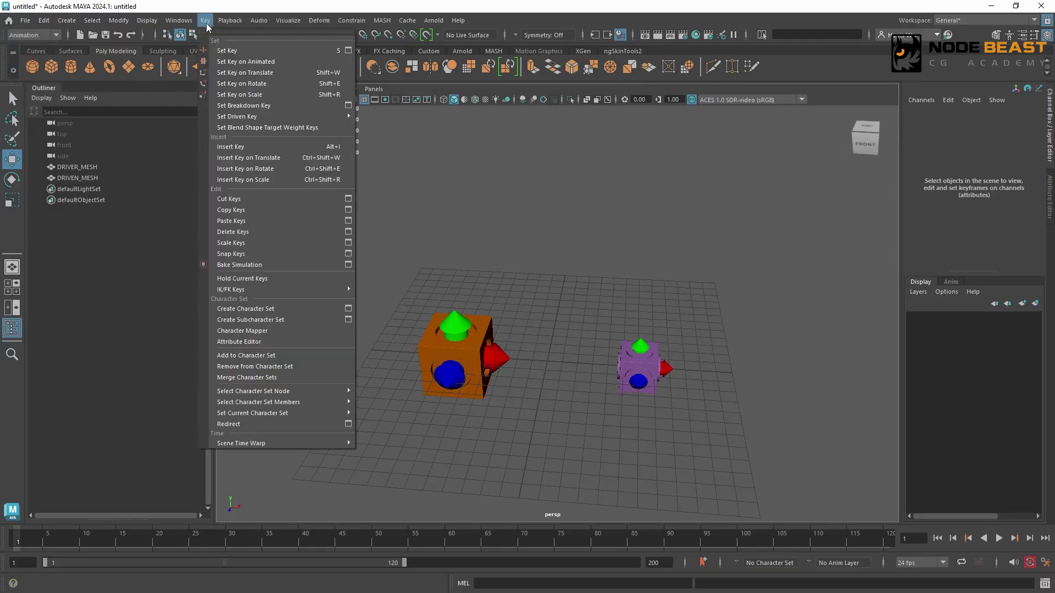
mouse_move(250, 118)
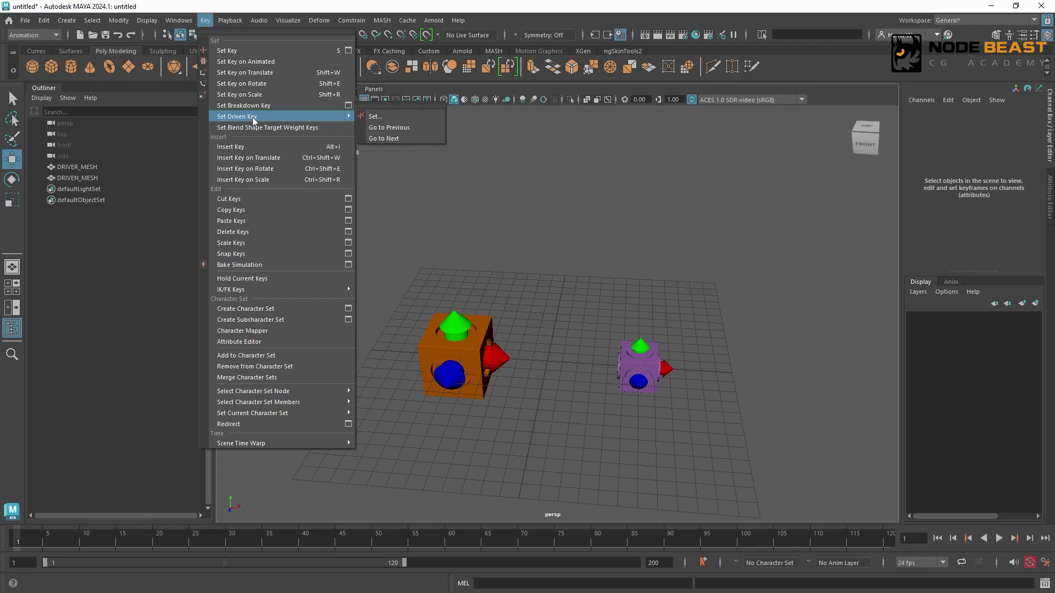
left_click(384, 117)
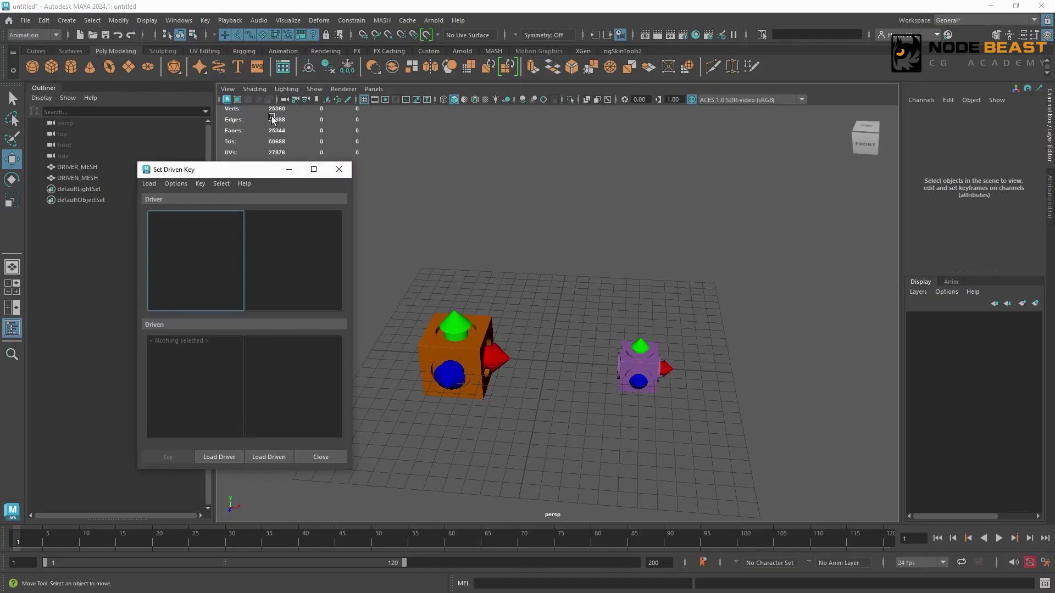
left_click(340, 170)
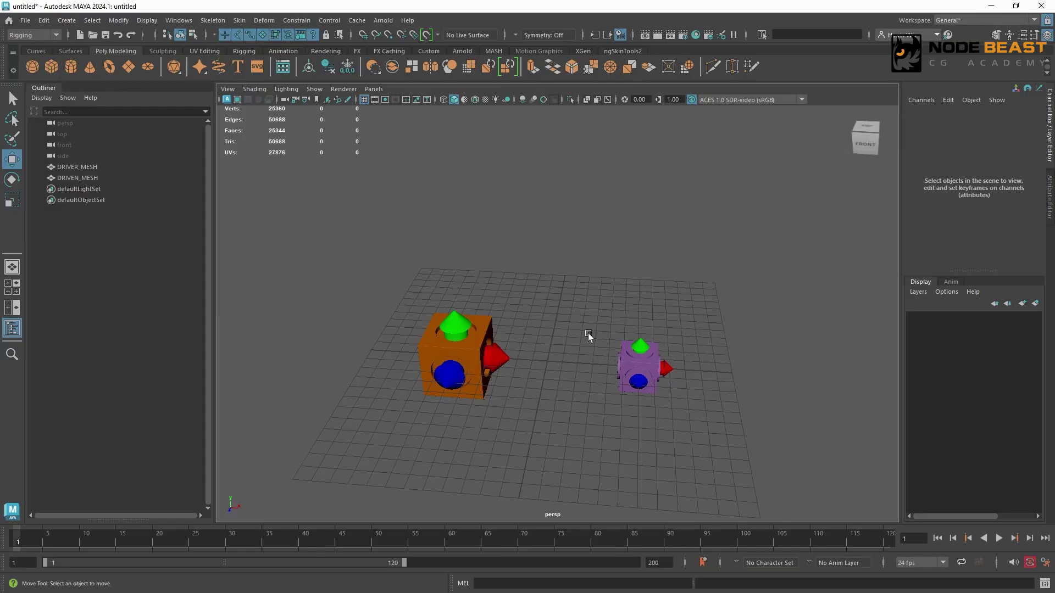
Step: Open the Set Driven Key window for DRIVEN_MESH with its Translate X channel chosen as the driven attribute
left_click(629, 358)
left_click(979, 121)
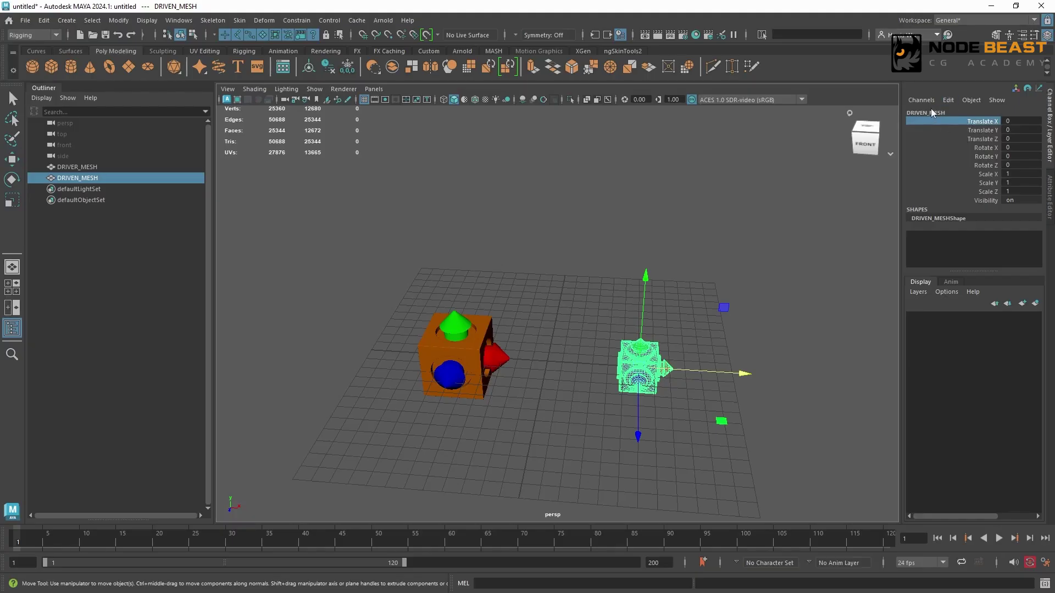
left_click(947, 101)
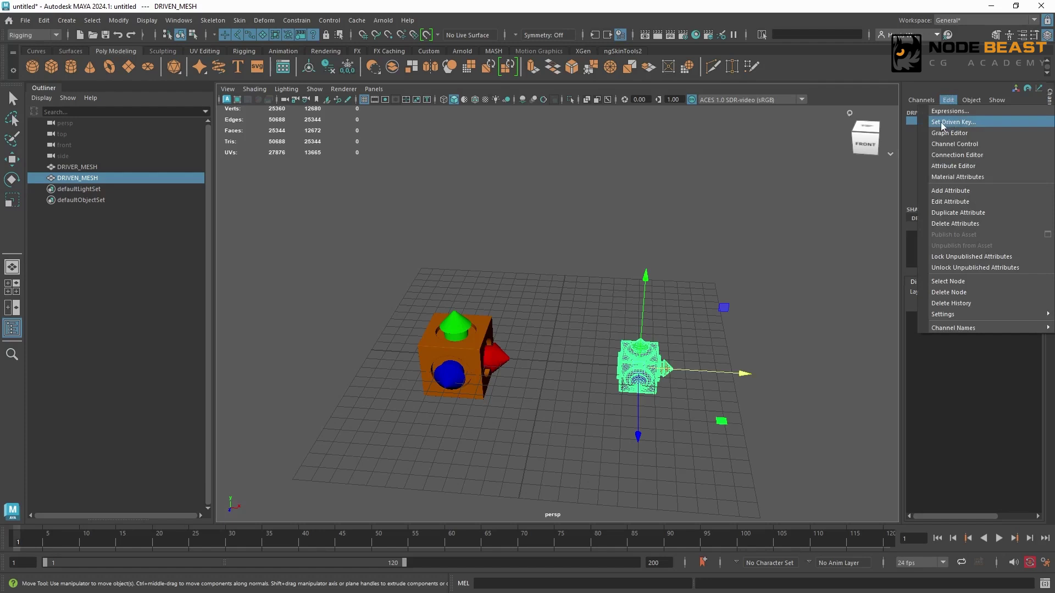
left_click(961, 124)
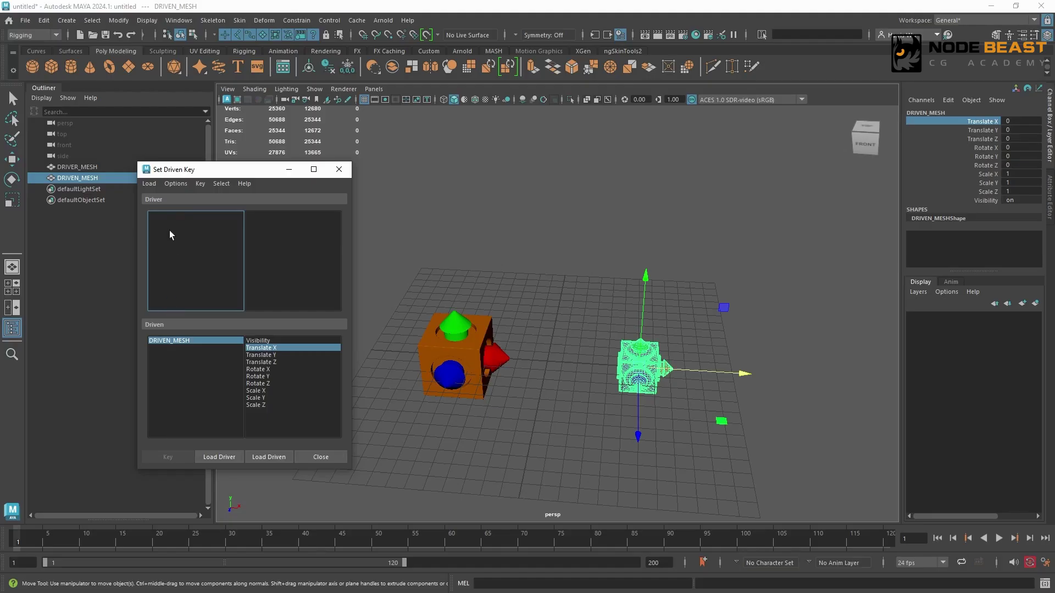
Step: Duplicate DRIVER_MESH twice backward along Z, at about -3.08 and -7.32, and load all three meshes as drivers
left_click(450, 369)
key("ctrl+d")
left_click_drag(449, 373, 467, 307)
key("ctrl+d")
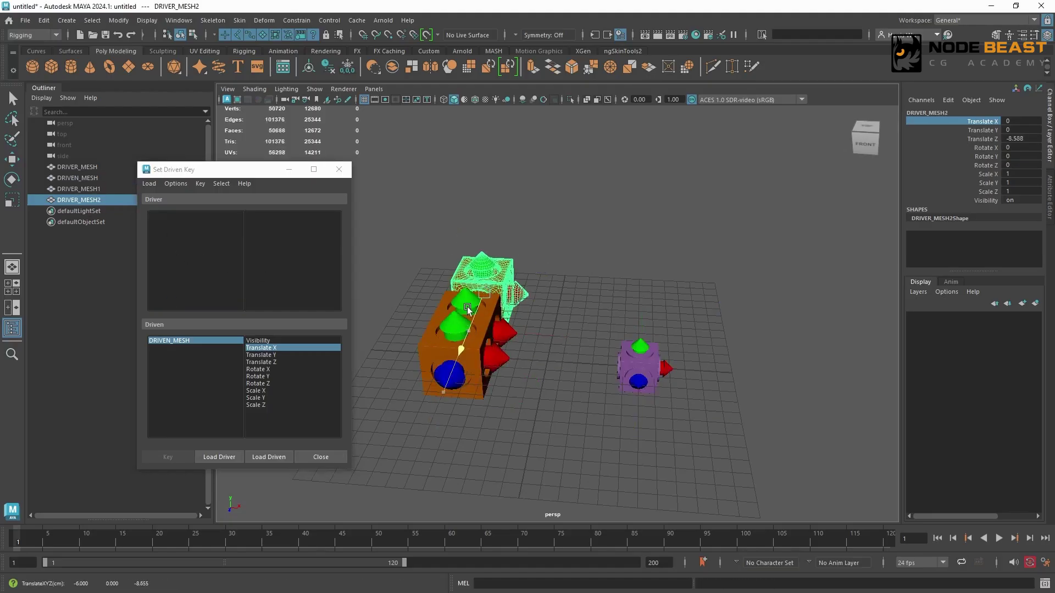
left_click_drag(400, 253, 556, 421)
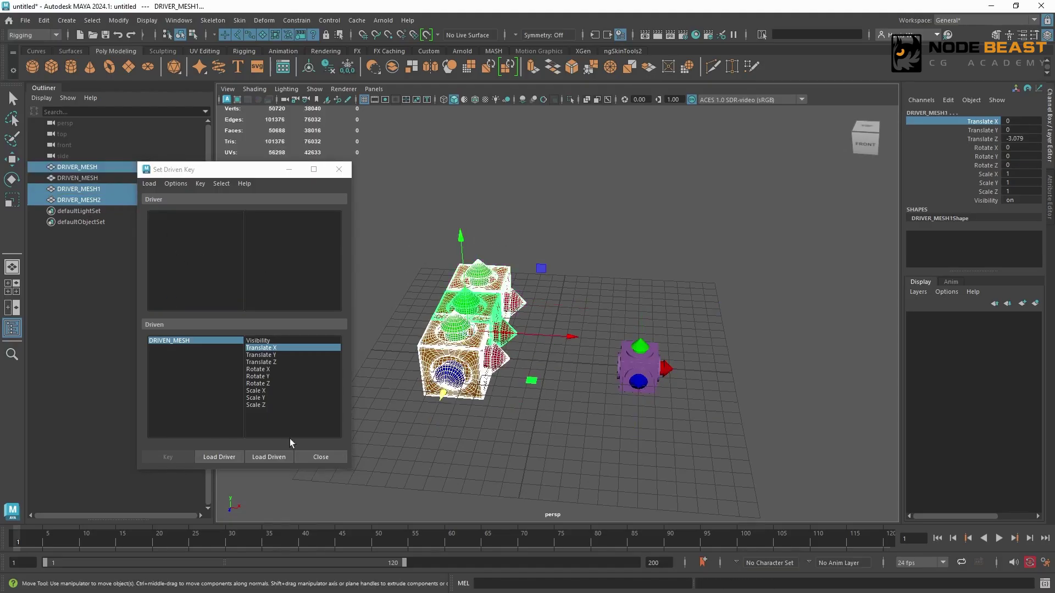
left_click(213, 459)
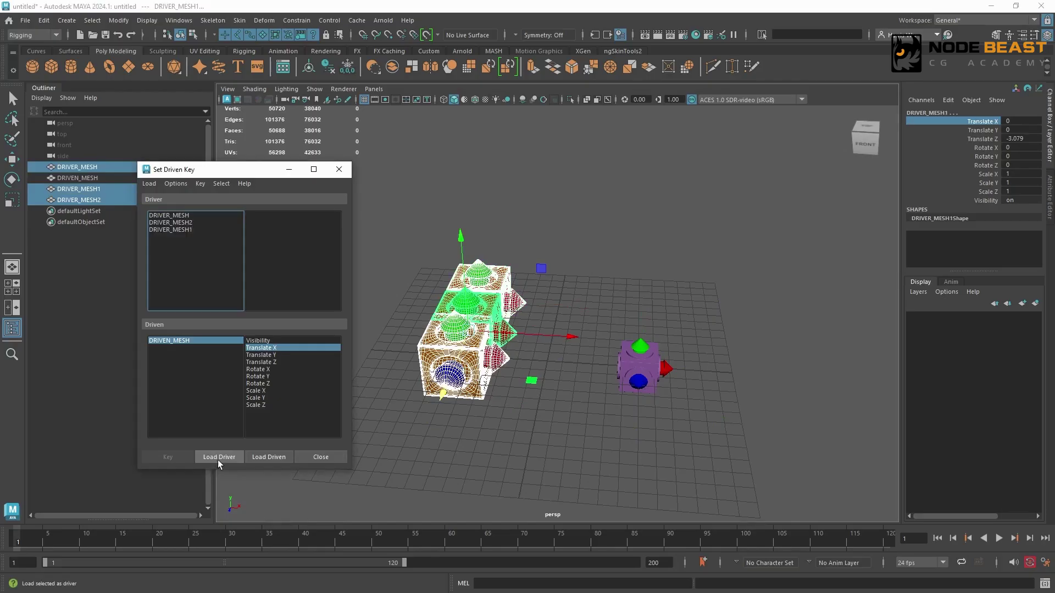
left_click(175, 216)
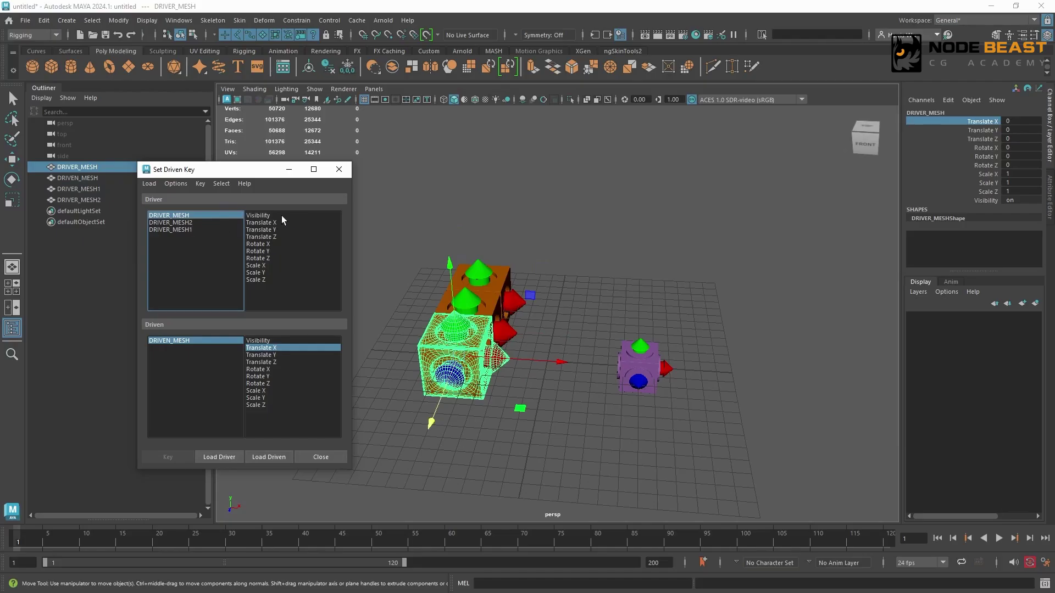
Step: Duplicate DRIVEN_MESH twice backward along Z and load all three meshes as driven objects
left_click(619, 369)
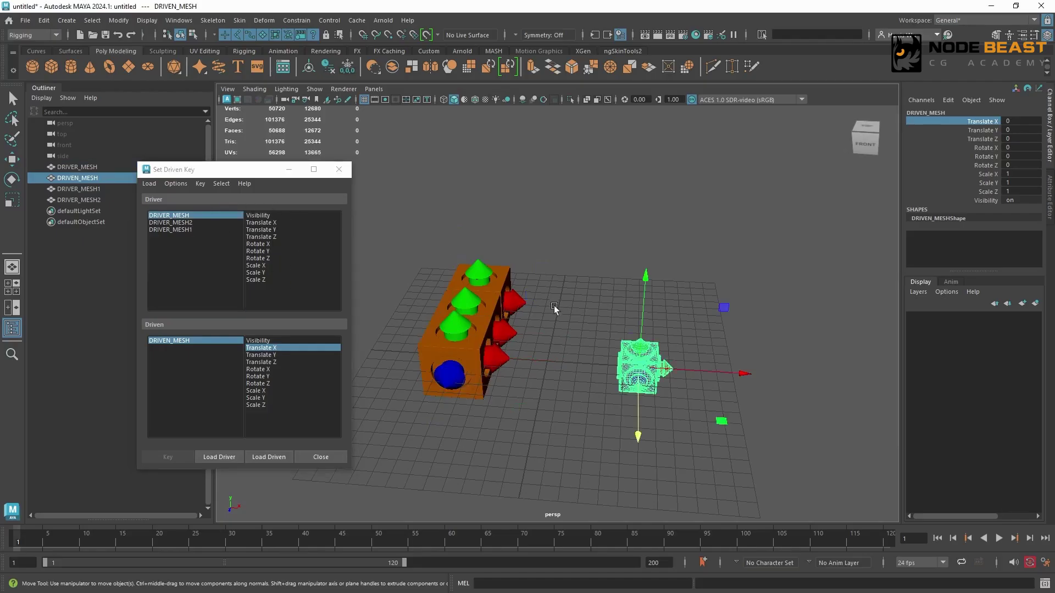
key("ctrl+d")
left_click_drag(636, 383, 629, 335)
key("ctrl+d")
left_click_drag(623, 191, 700, 416)
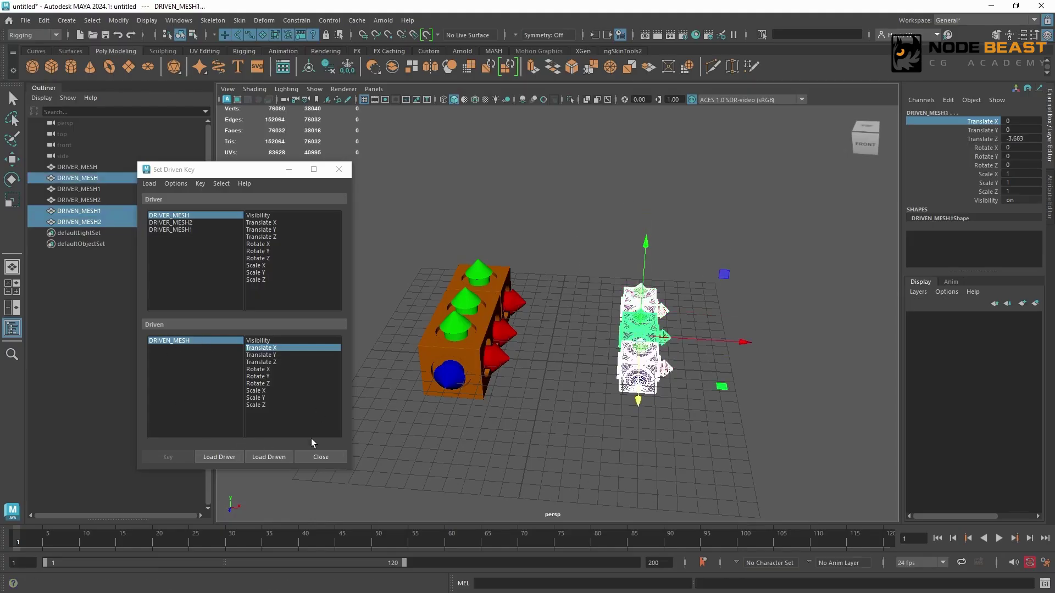
left_click(271, 457)
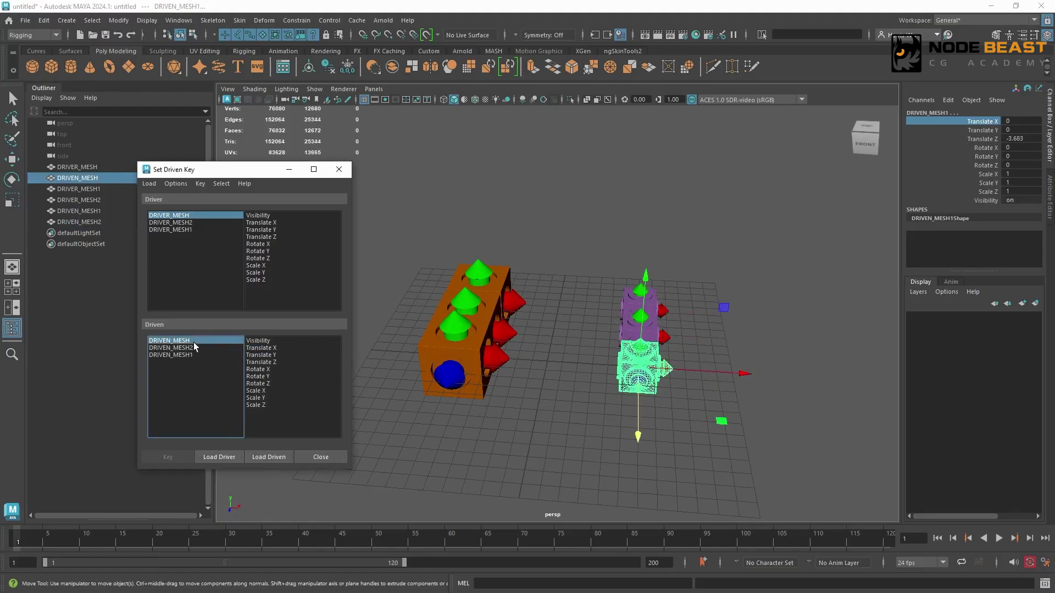
left_click(191, 355)
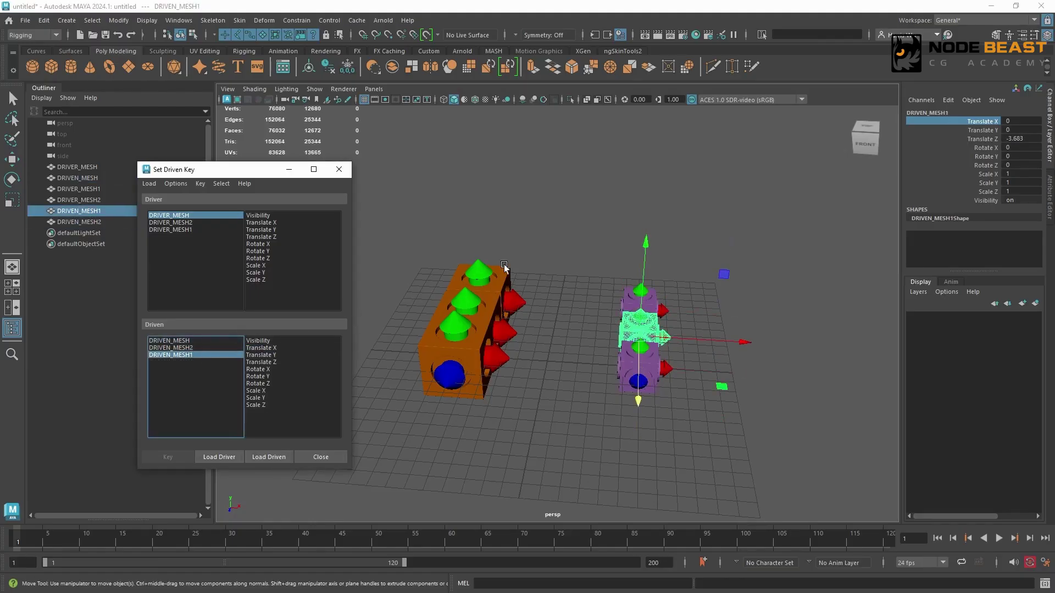
Step: Delete the duplicated driver and driven meshes, keeping only the original DRIVER_MESH and DRIVEN_MESH
left_click(478, 289)
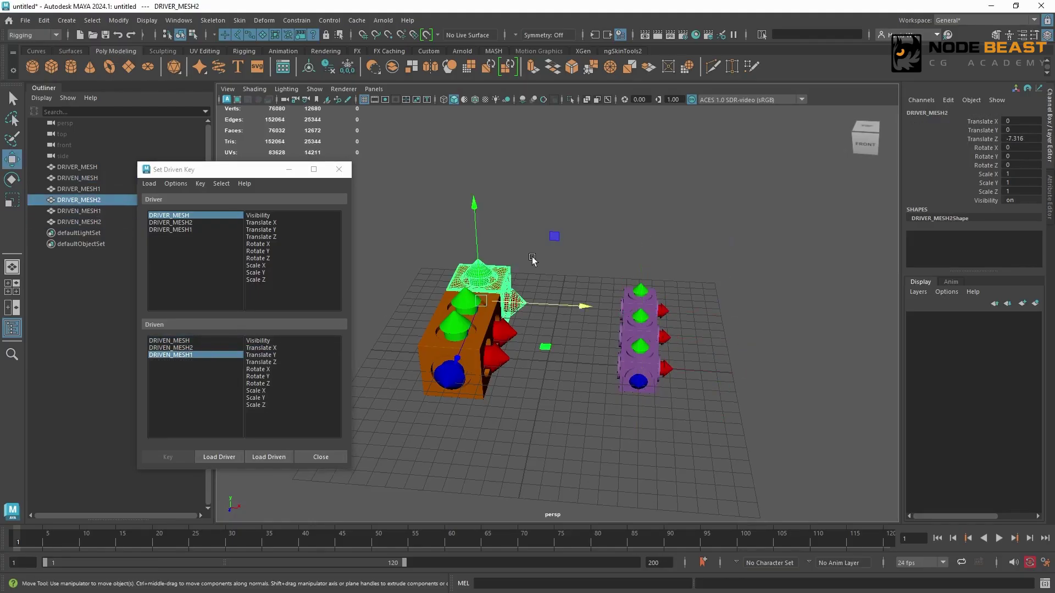
key("Delete")
left_click(639, 292)
key("Delete")
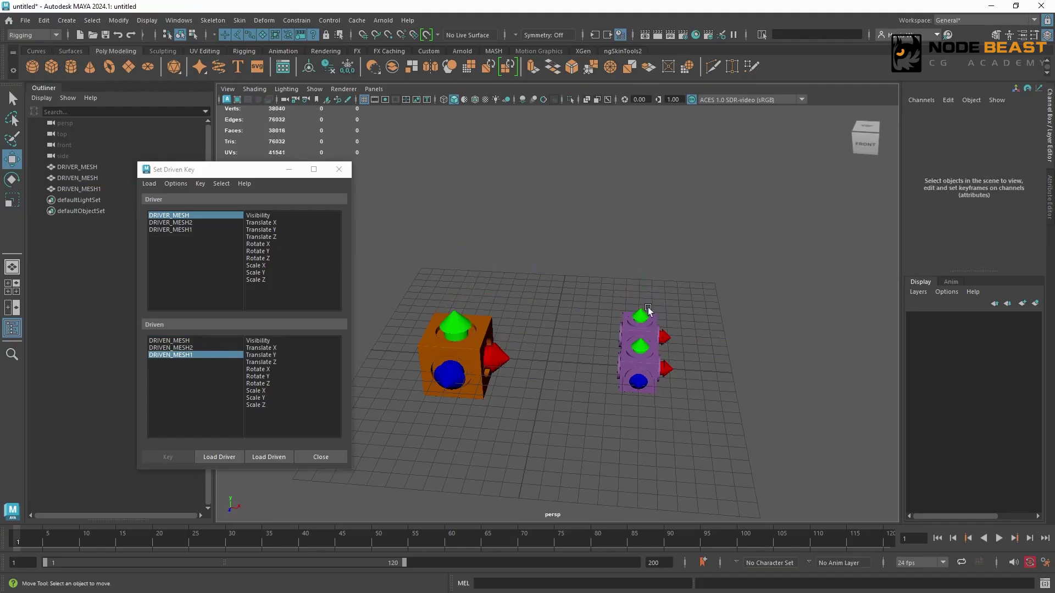
left_click(645, 315)
key("Delete")
Step: Reload only DRIVER_MESH as the driver and only DRIVEN_MESH as the driven object
left_click(466, 382)
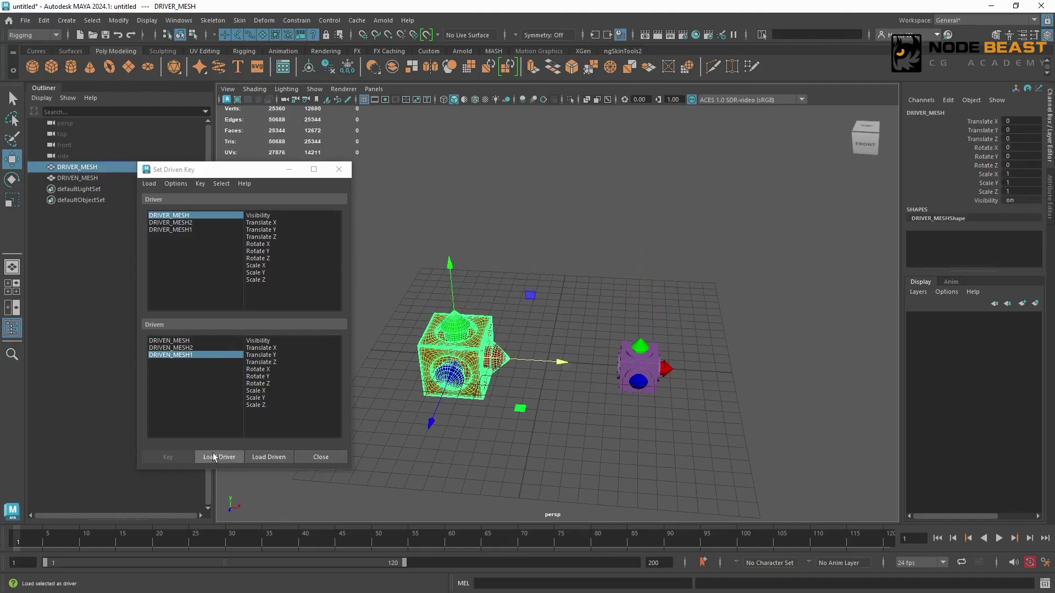
left_click(197, 418)
left_click(169, 340)
left_click(269, 456)
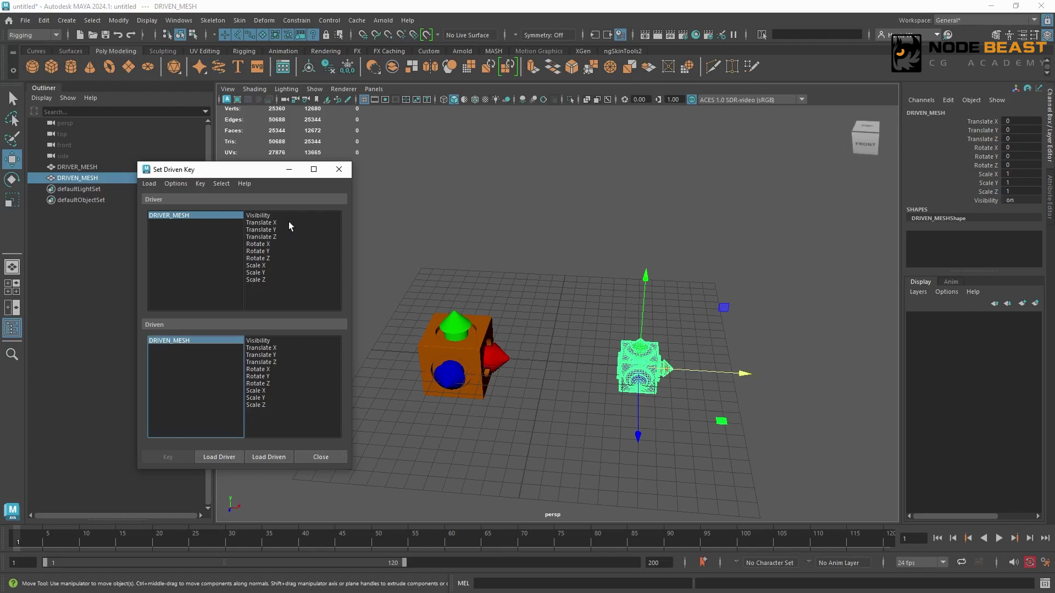
Step: Show the non-keyable attributes in the Set Driven Key lists, then hide them again
left_click(174, 184)
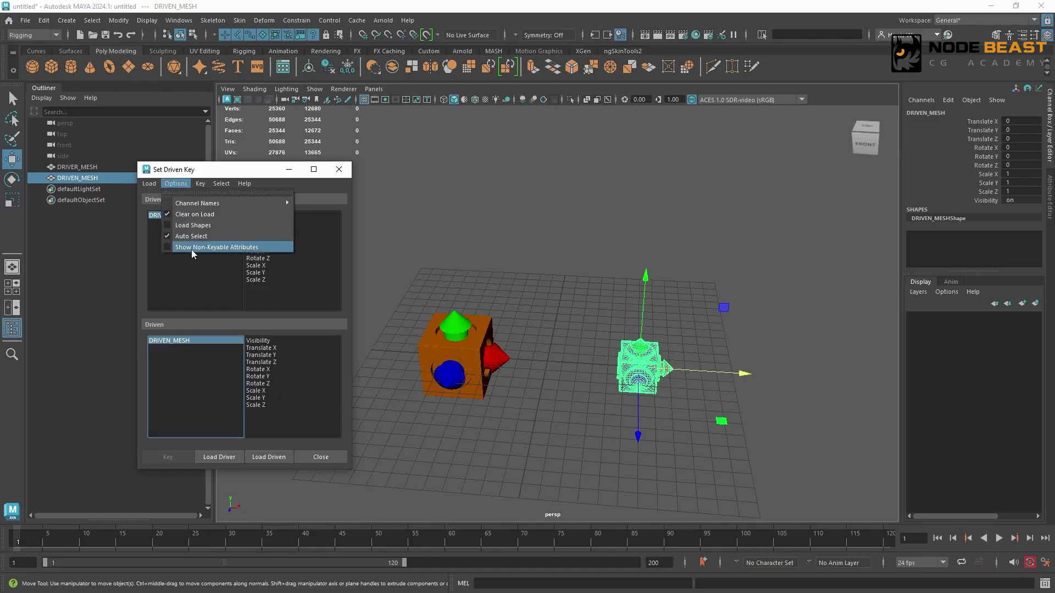
left_click(242, 249)
left_click_drag(336, 225, 236, 202)
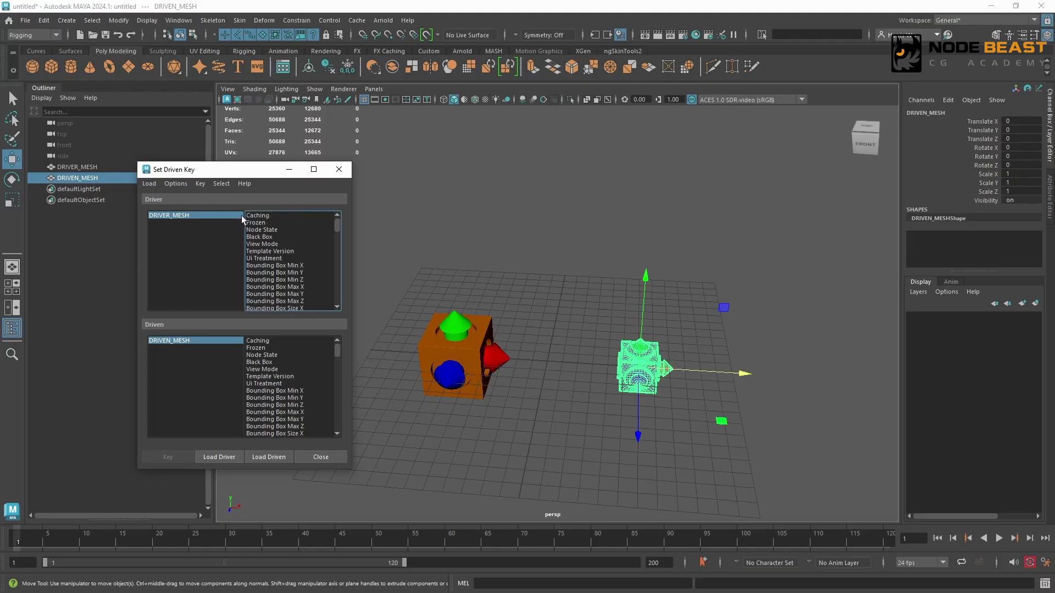
left_click(174, 185)
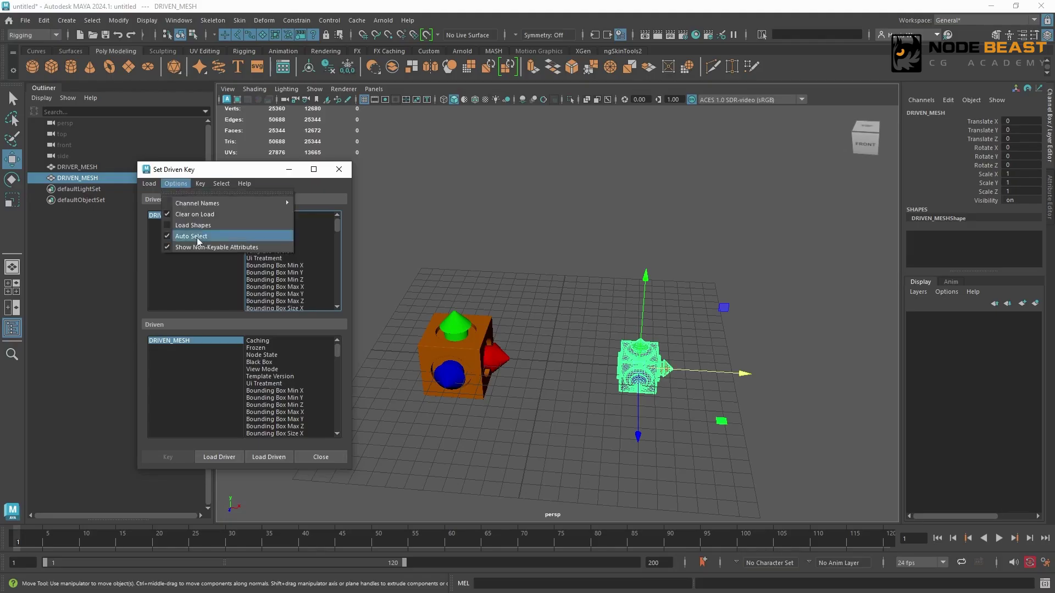
left_click(200, 249)
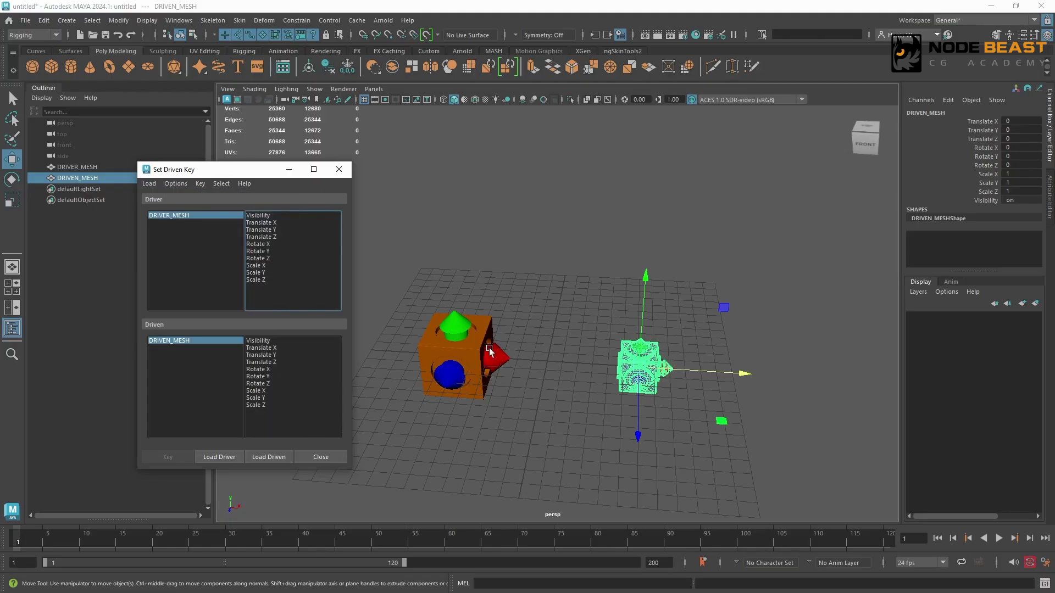
Step: Try moving DRIVER_MESH along X toward the driven mesh, then undo the move
left_click(467, 349)
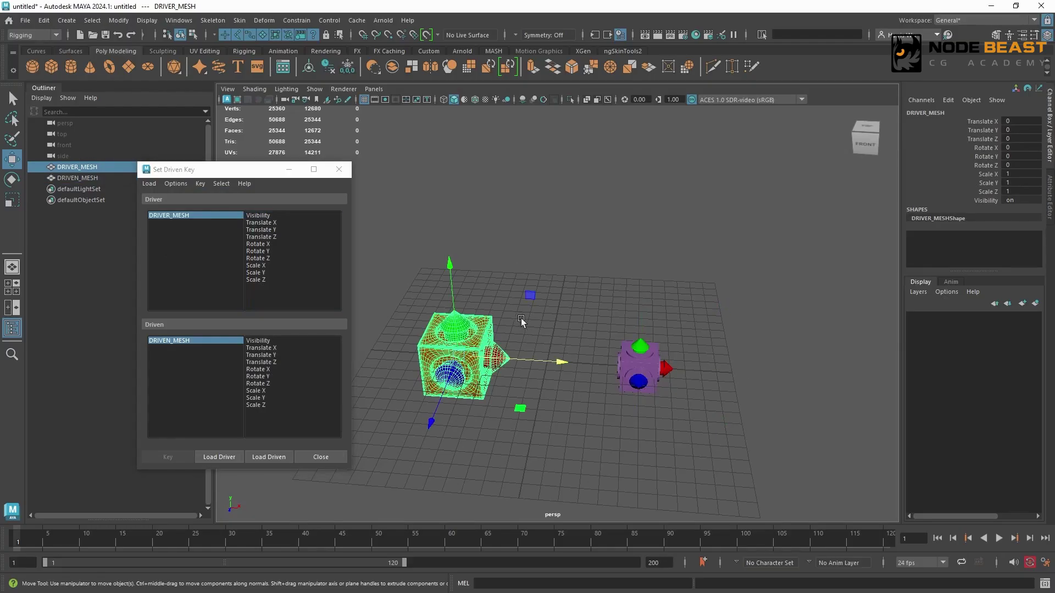
left_click_drag(560, 363, 625, 371)
key("ctrl+z")
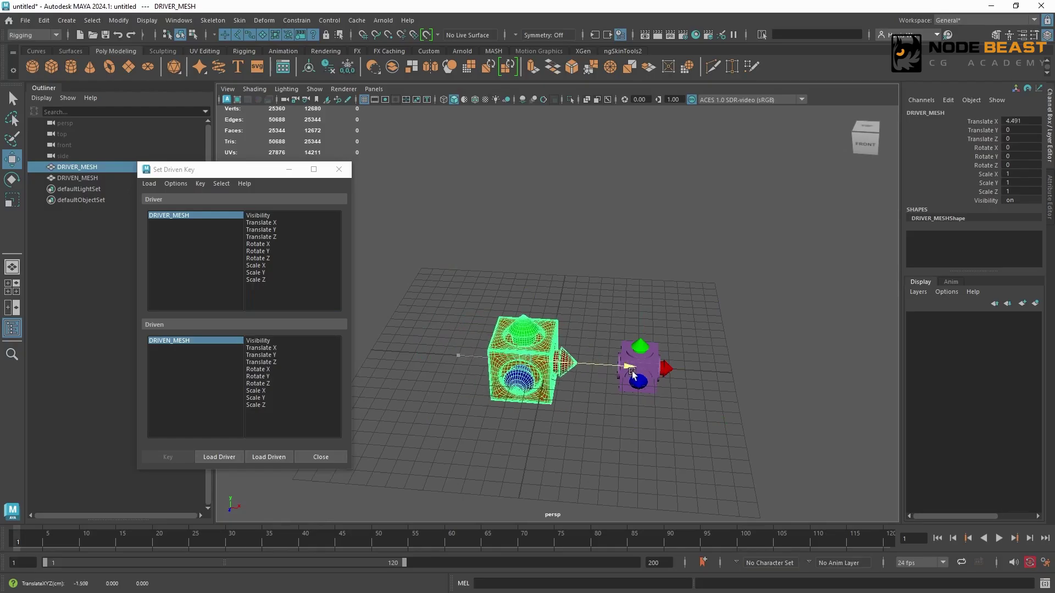
Step: Key DRIVEN_MESH's Translate Y as driven by DRIVER_MESH's Translate X, with both channels at 0
left_click(657, 351)
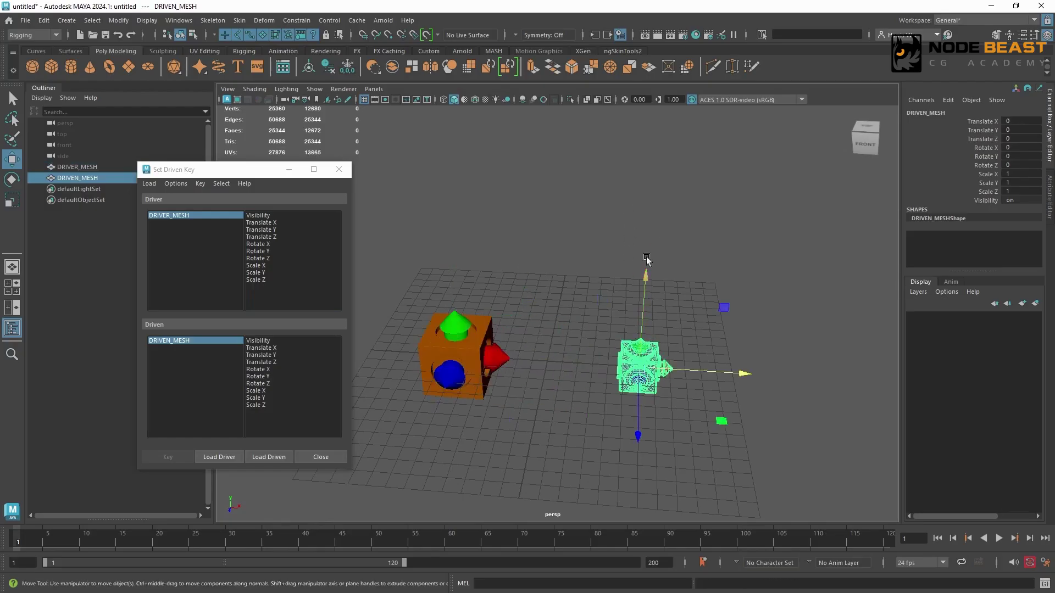
left_click(325, 222)
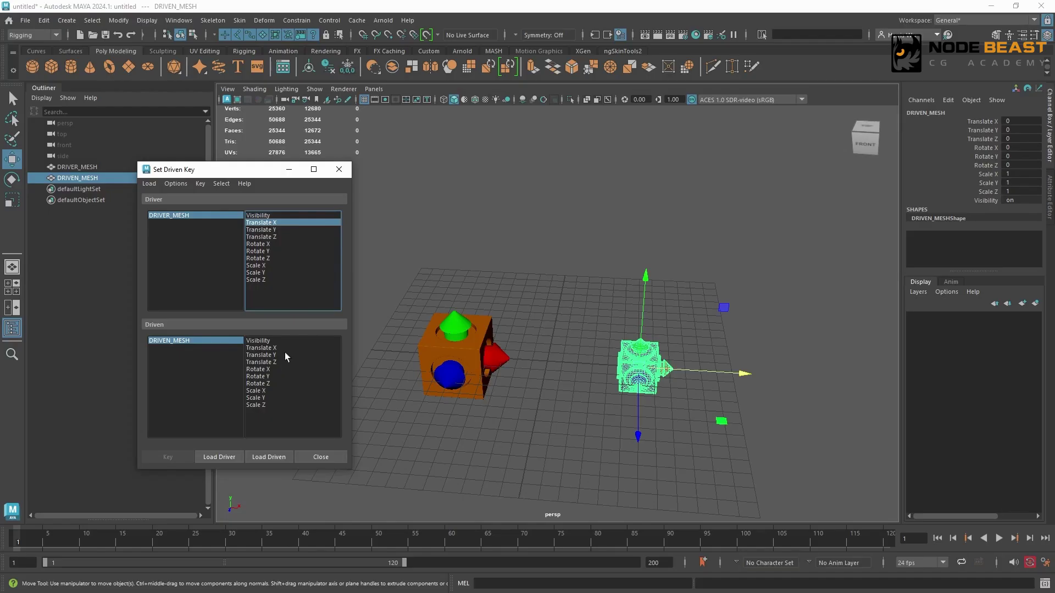
left_click(298, 355)
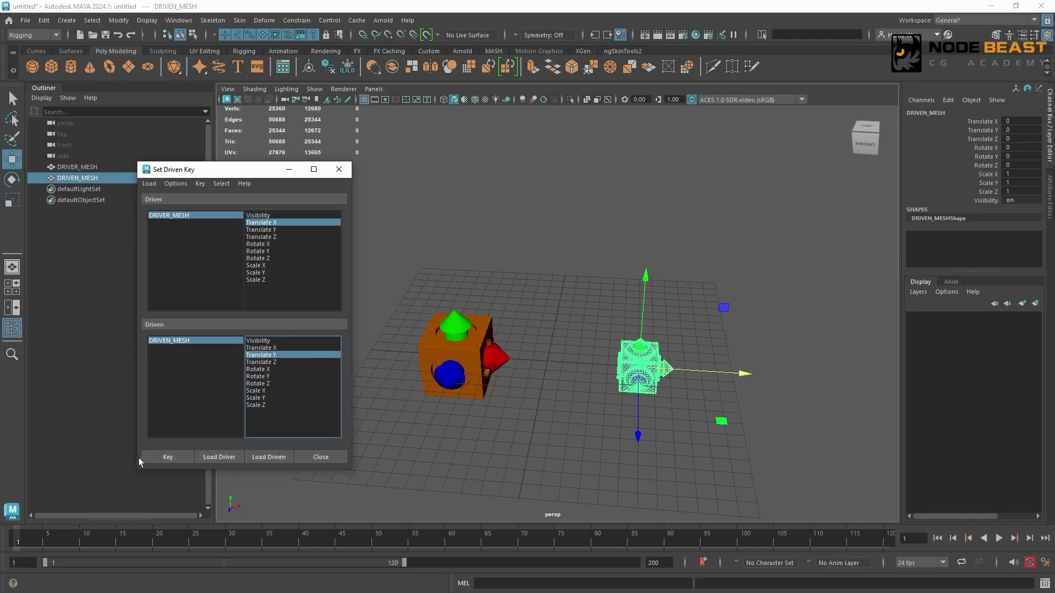
left_click(171, 457)
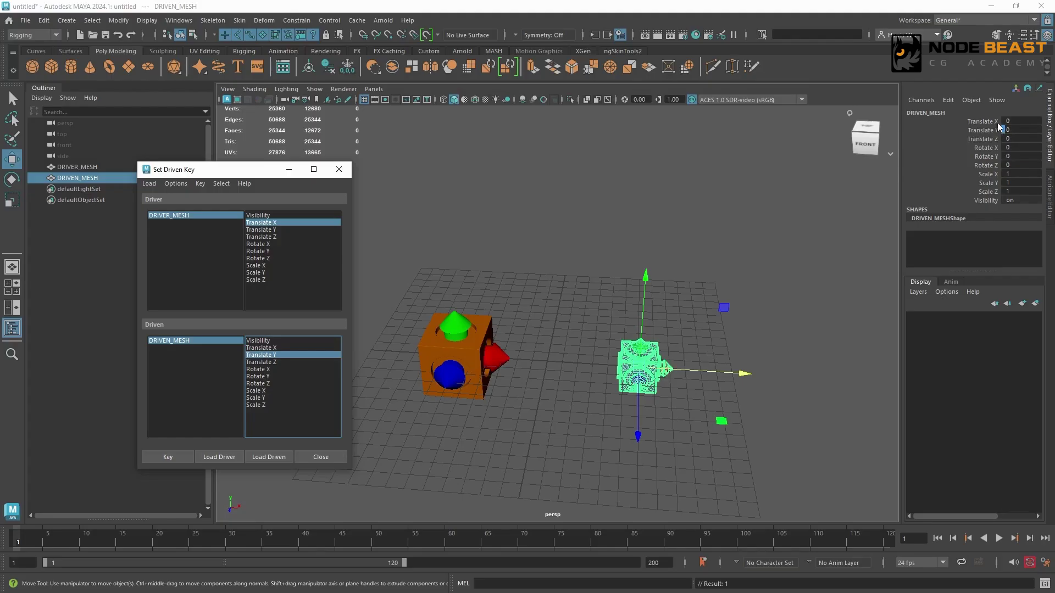
Step: Create a cube behind the meshes, duplicate it about 2.5 units along X, and try constraining one cube to the other
left_click(728, 250)
right_click_drag(693, 269, 680, 304, "shift")
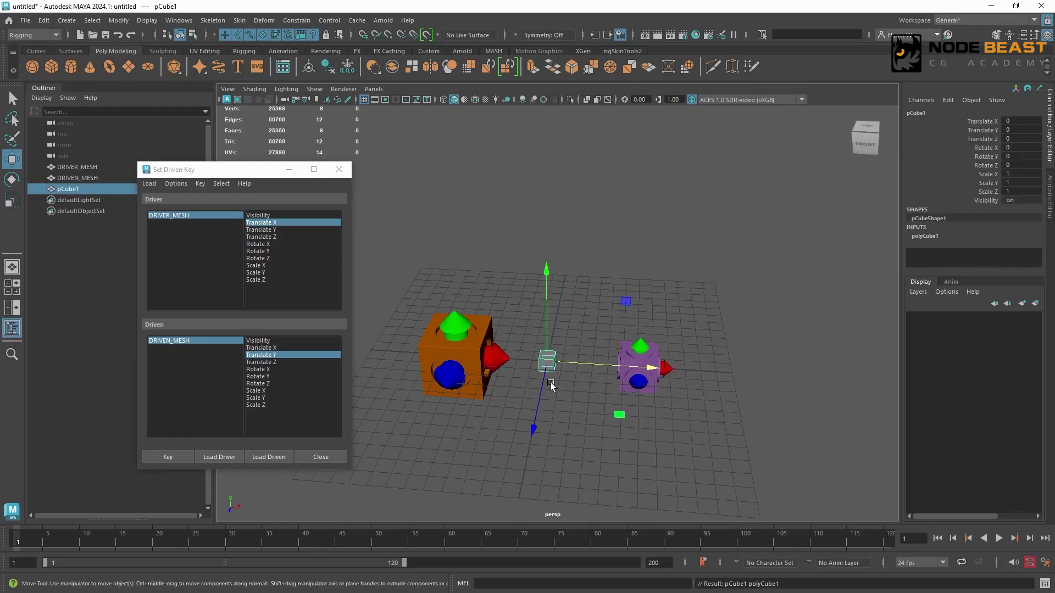
left_click_drag(542, 387, 551, 339)
left_click_drag(597, 317, 632, 318, "shift")
left_click(562, 312)
left_click(586, 311, "shift")
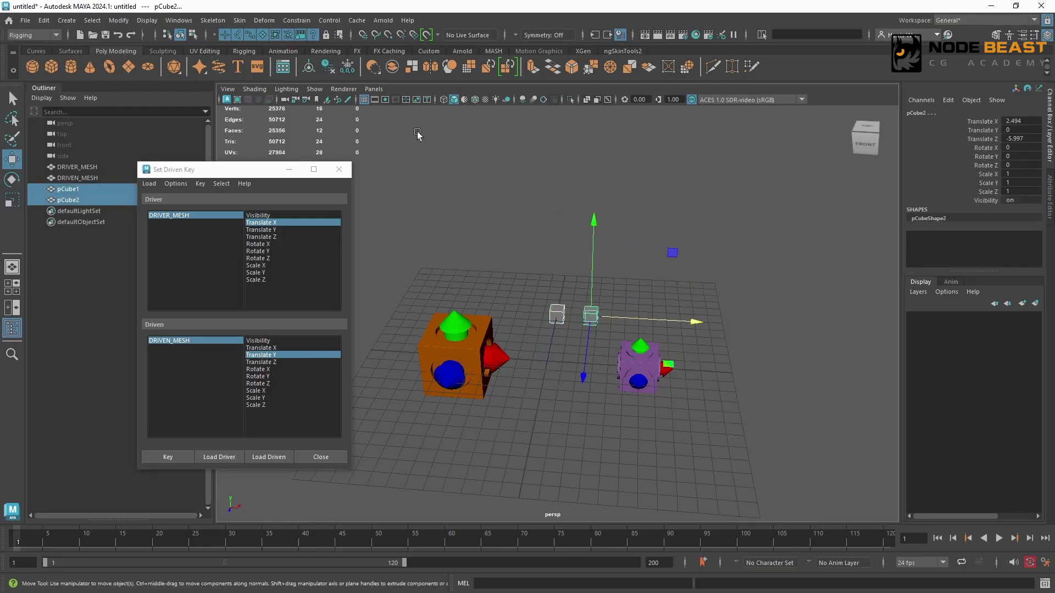
left_click(296, 20)
left_click(310, 48)
Step: Test the driven key by moving DRIVER_MESH along X, then undo the move
left_click(641, 352)
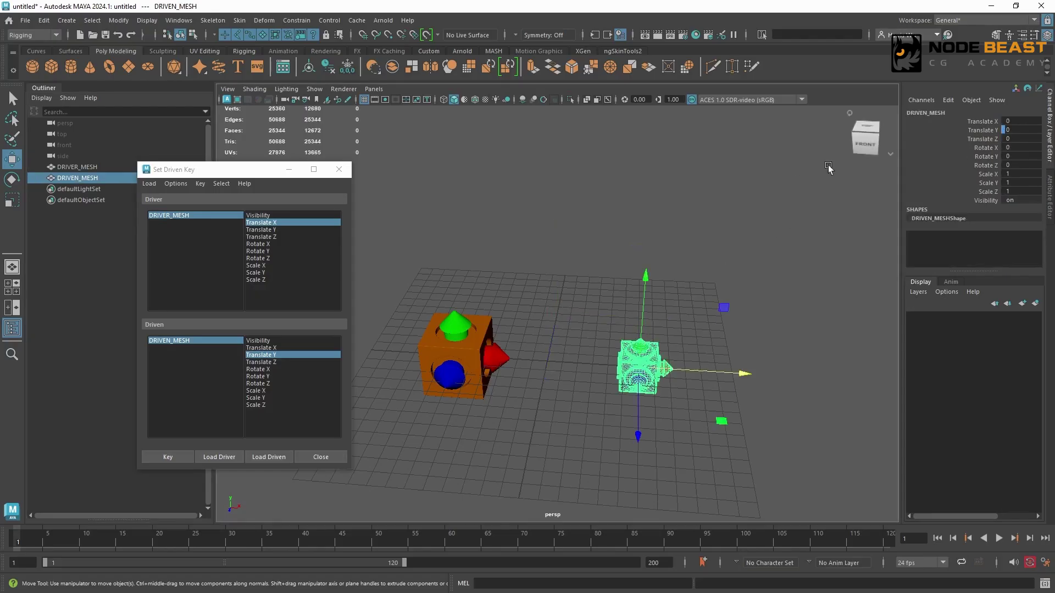
left_click(452, 340)
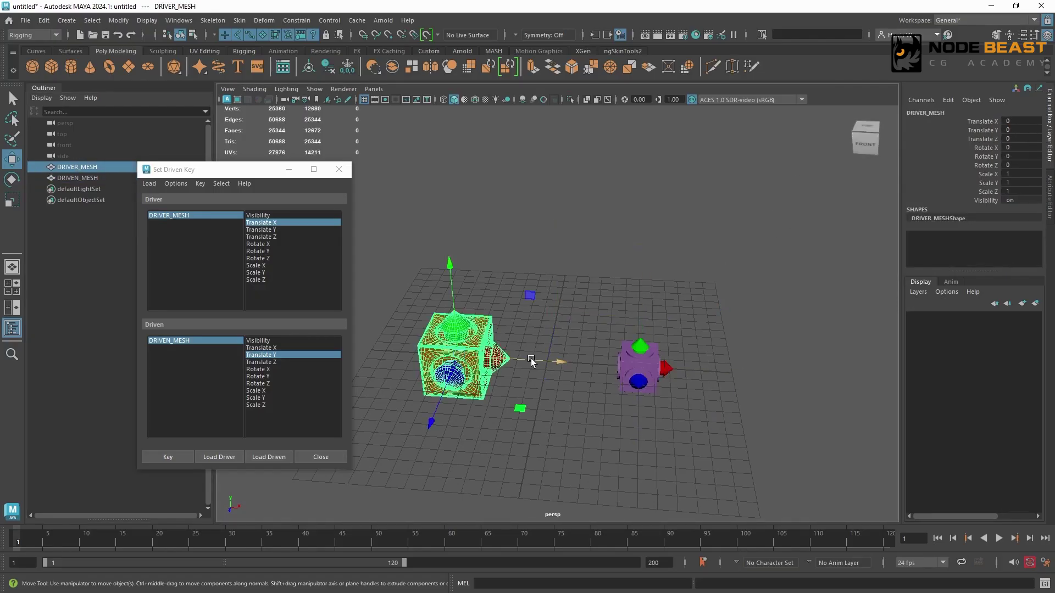
middle_click_drag(452, 339, 727, 420)
key("ctrl+z")
key("ctrl+z")
key("ctrl+z")
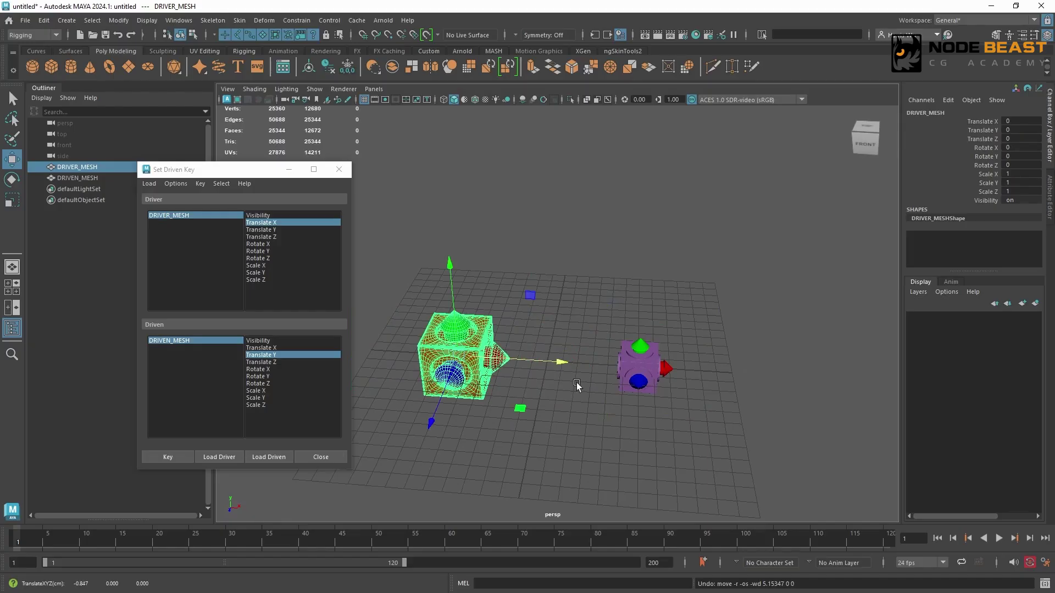
Step: Move DRIVER_MESH along X toward the driven mesh and set its Translate X to 5
middle_click_drag(574, 342, 640, 379)
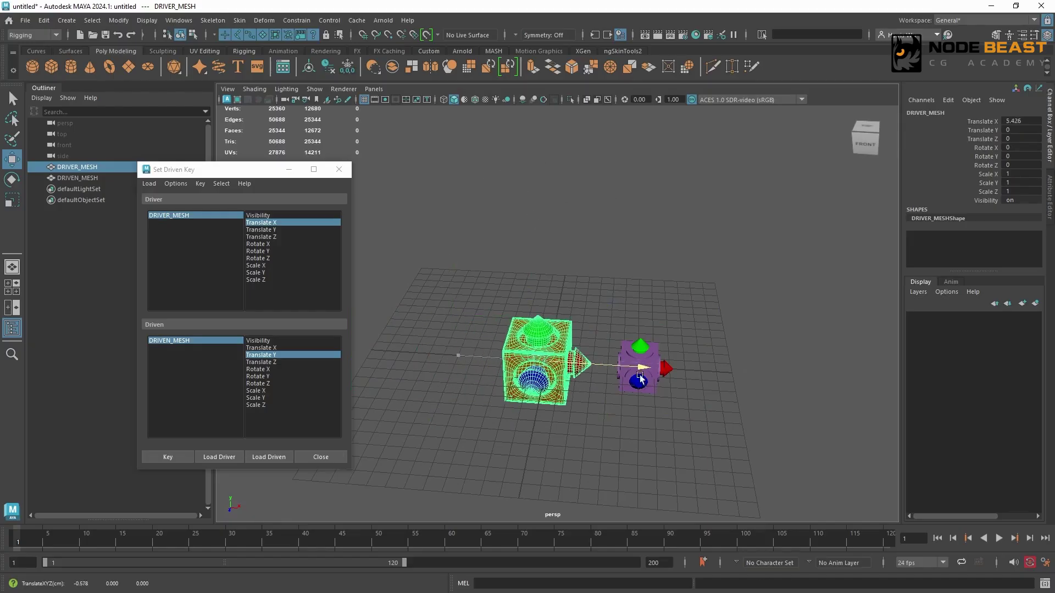
left_click(1015, 122)
type("5")
key("Return")
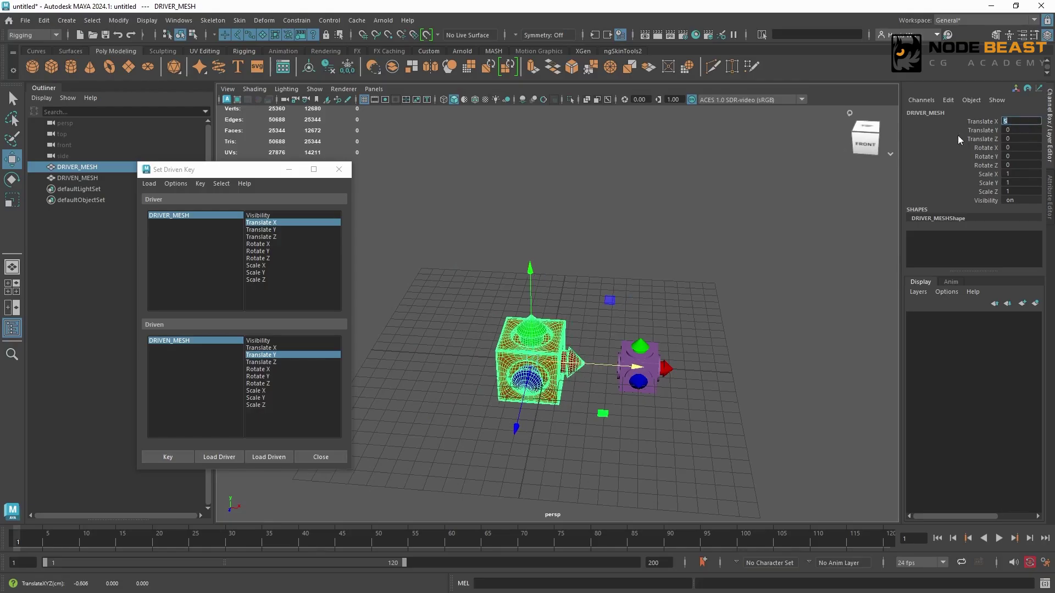
left_click(981, 121)
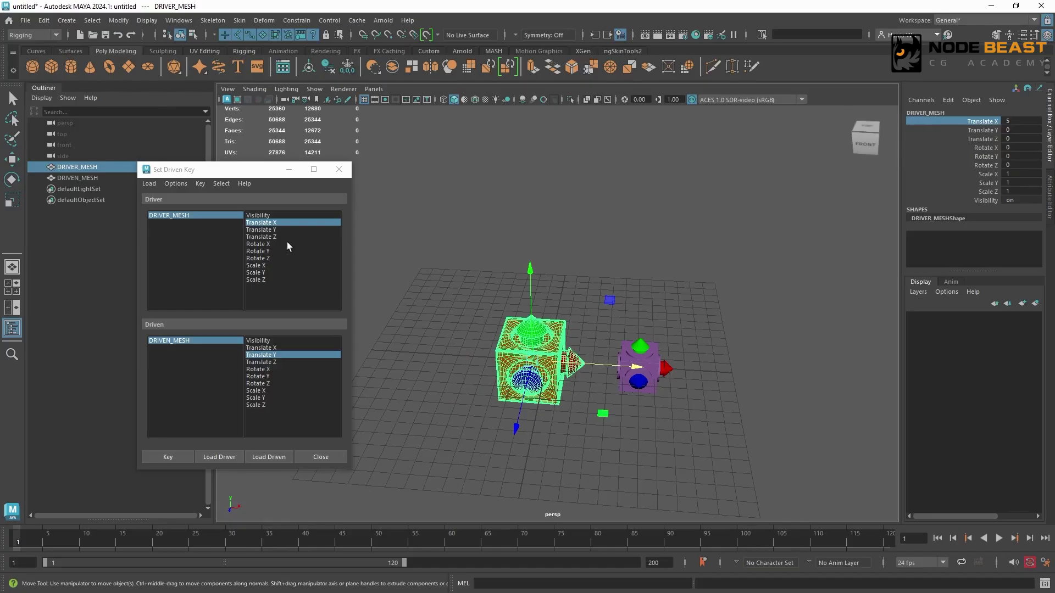
Step: Raise DRIVEN_MESH to Translate Y 5 and set a driven key for its Translate Y against DRIVER_MESH's Translate X
left_click(207, 341)
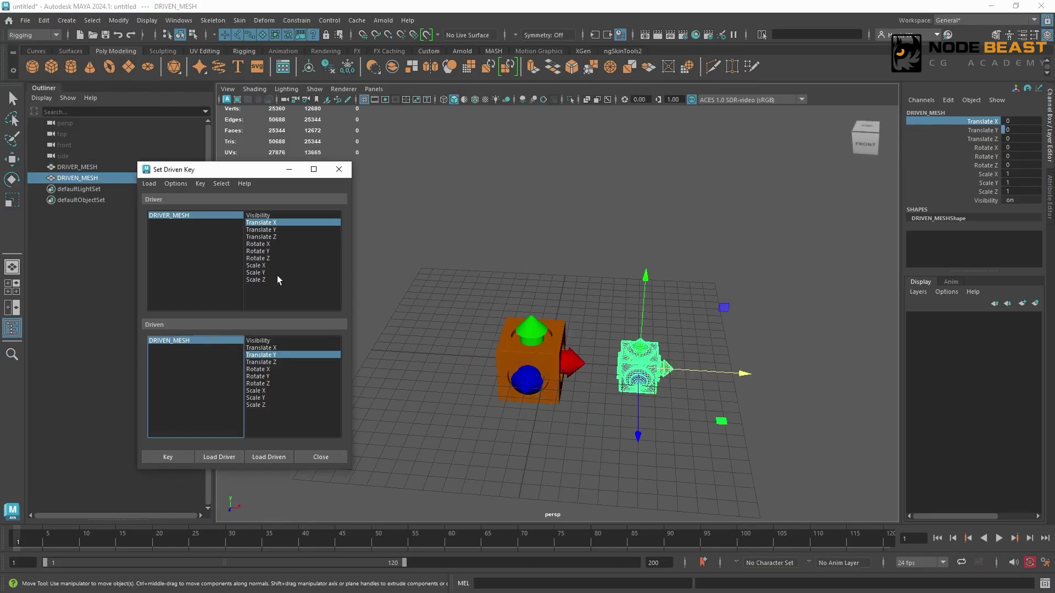
left_click(993, 131)
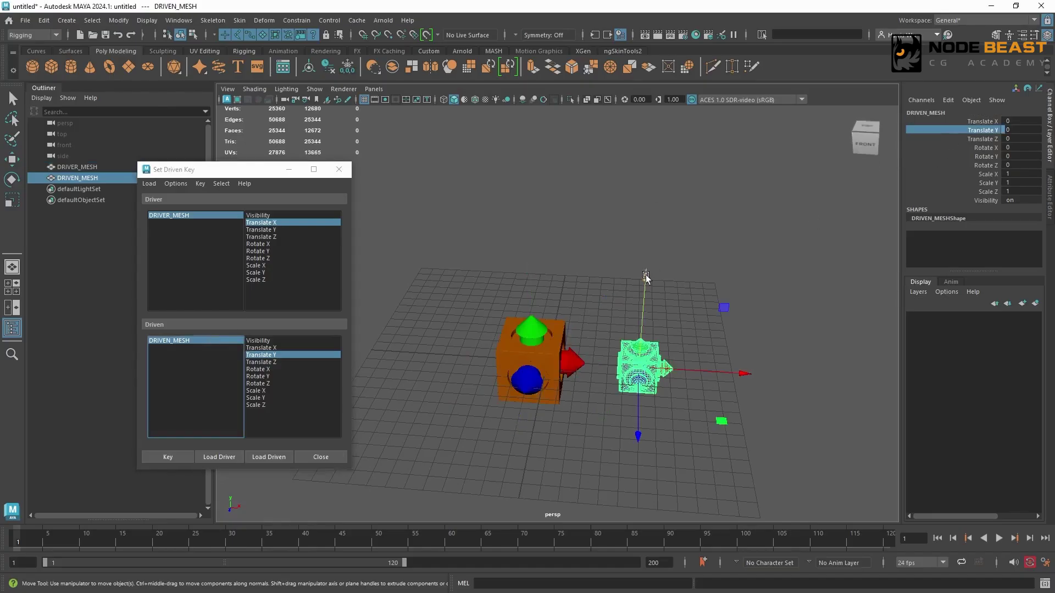
left_click_drag(645, 275, 649, 177)
double_click(1022, 130)
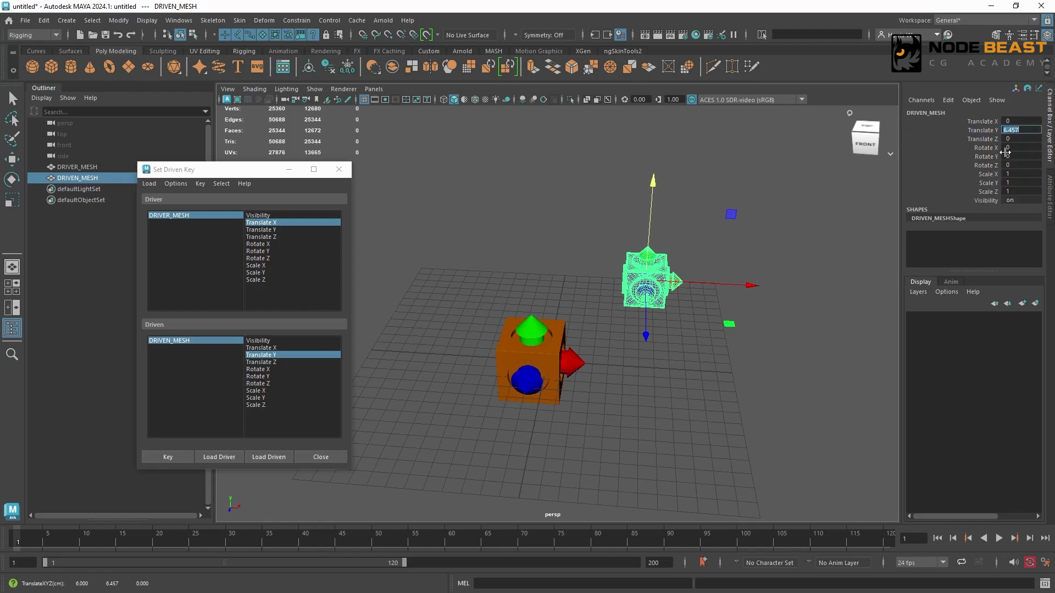
type("5")
key("Return")
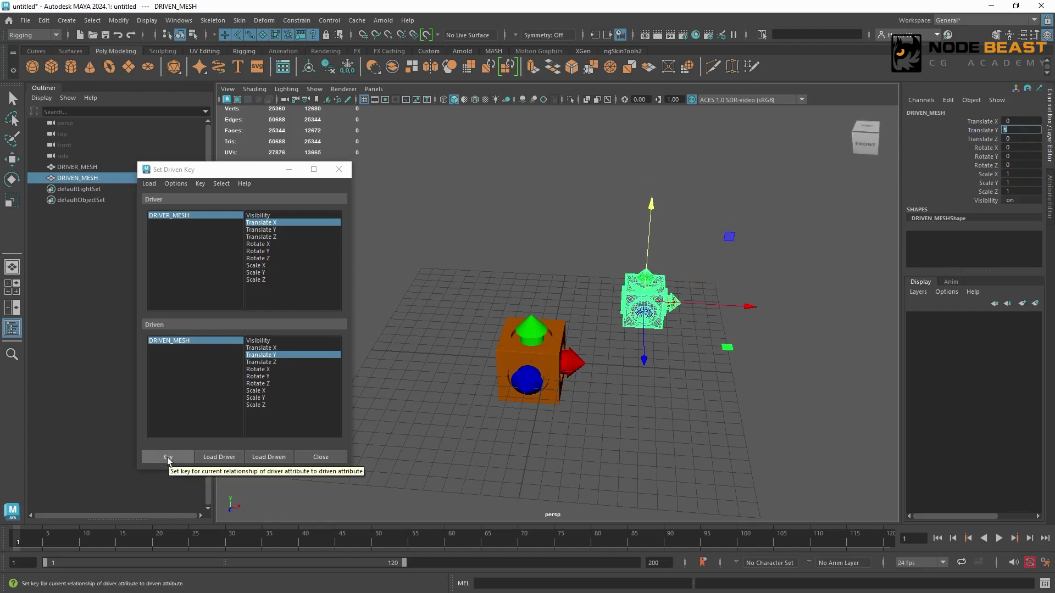
left_click(168, 458)
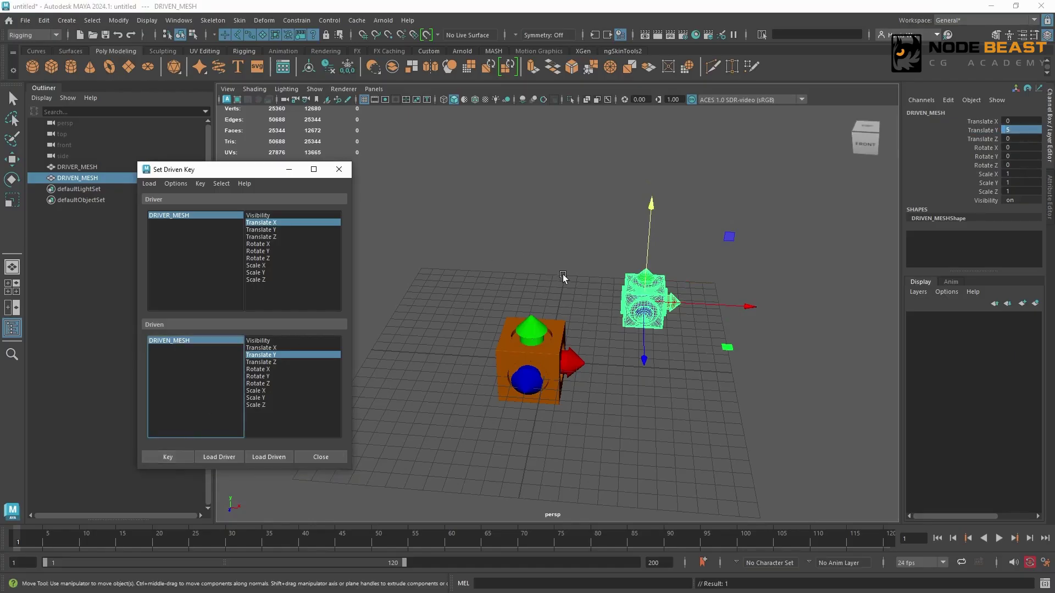
Step: Test the driven key by moving DRIVER_MESH along X, and return its Translate X to 0
left_click(540, 338)
middle_click_drag(670, 363, 619, 410)
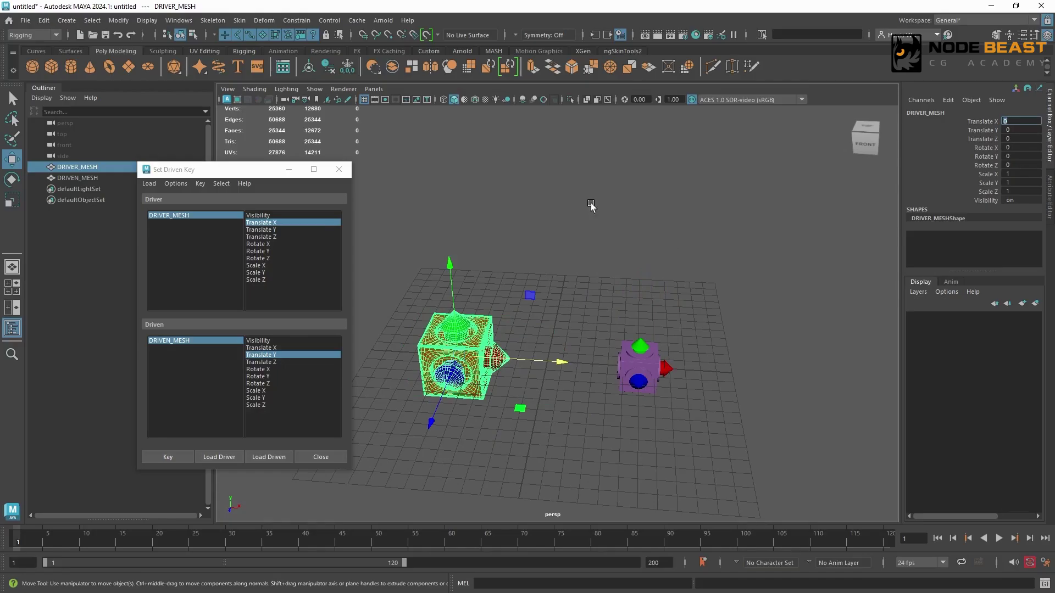
Step: Show DRIVEN_MESH's Translate Y curve in the Graph Editor
left_click(652, 353)
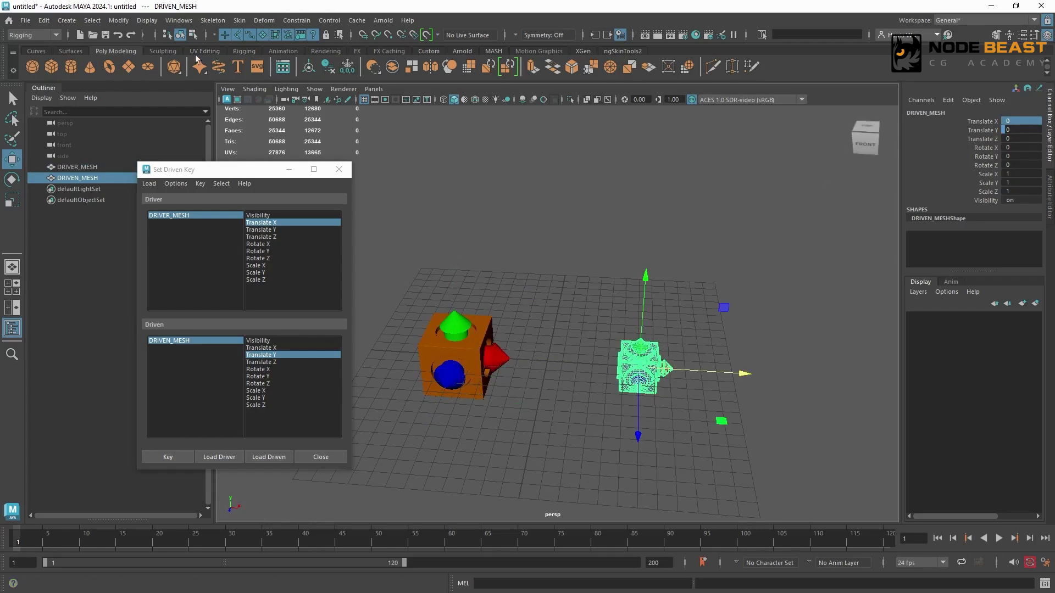
left_click(169, 22)
mouse_move(236, 103)
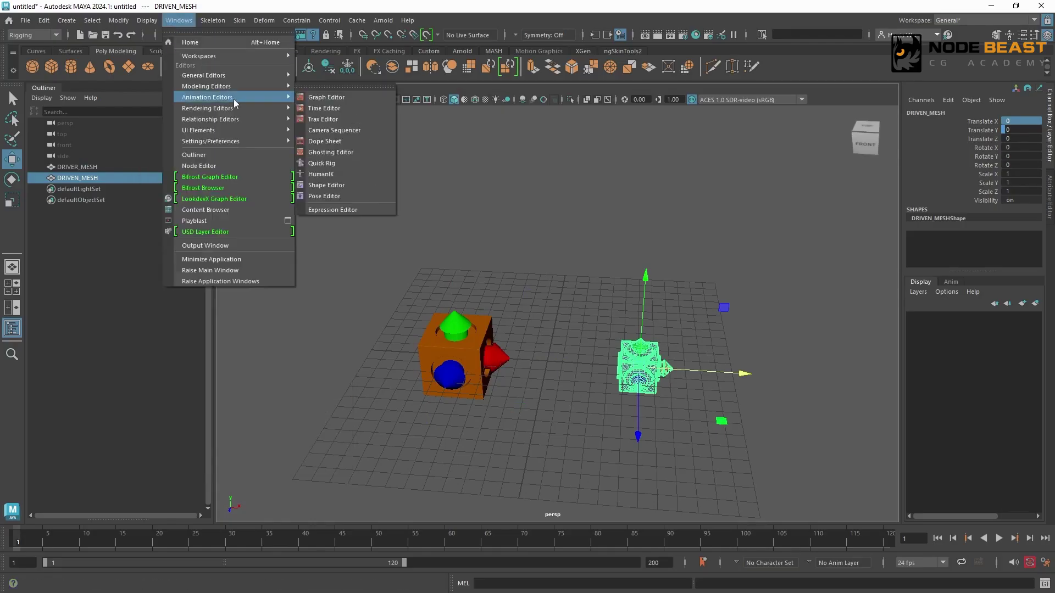
left_click(342, 99)
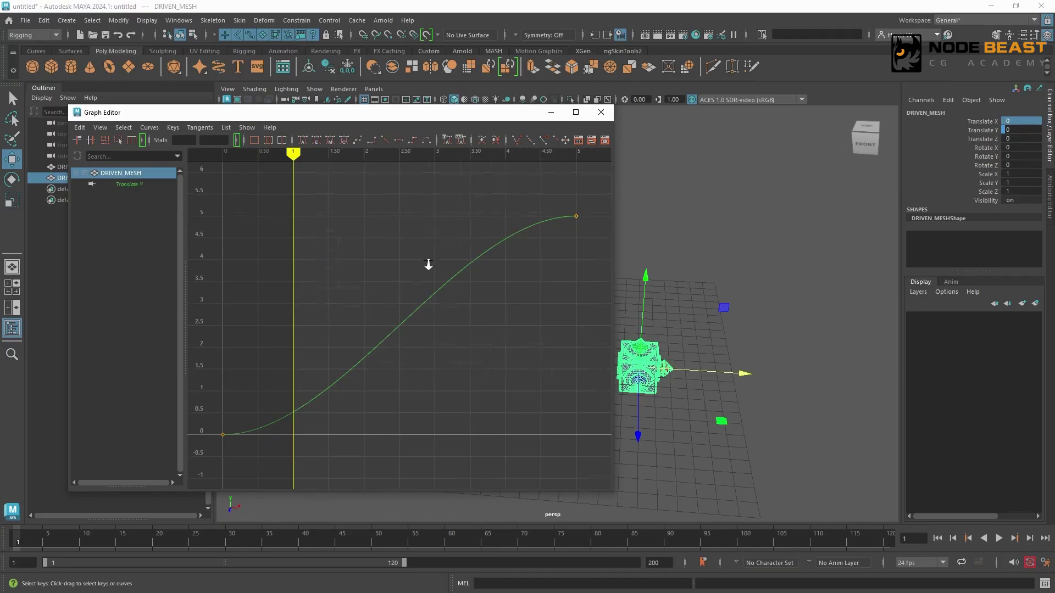
right_click_drag(429, 264, 377, 213, "alt")
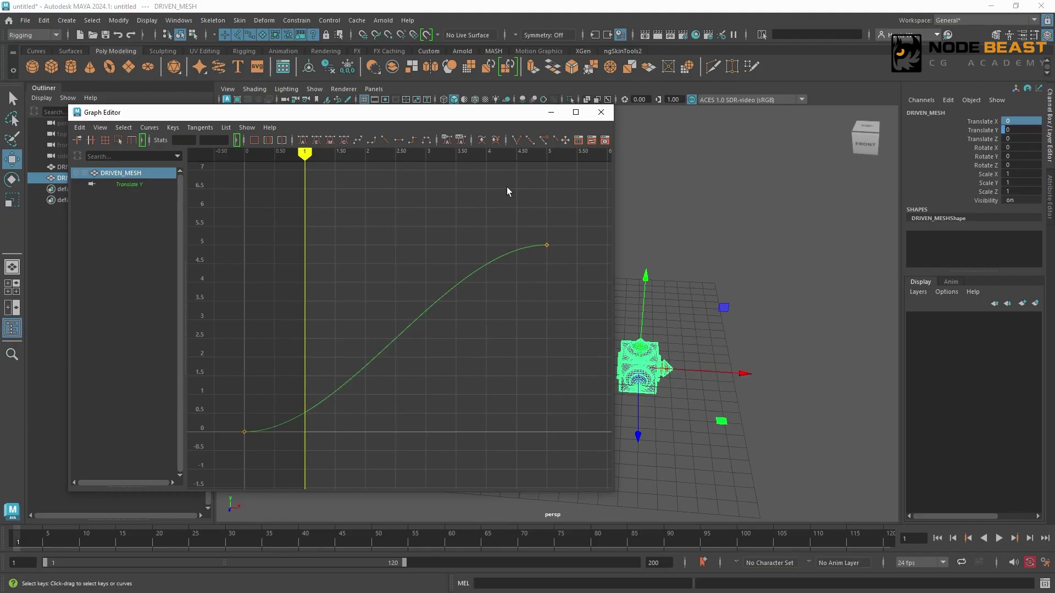
Step: Tilt the tangent of the Translate Y curve's last key upward so the curve ends steeply
left_click_drag(539, 227, 556, 254)
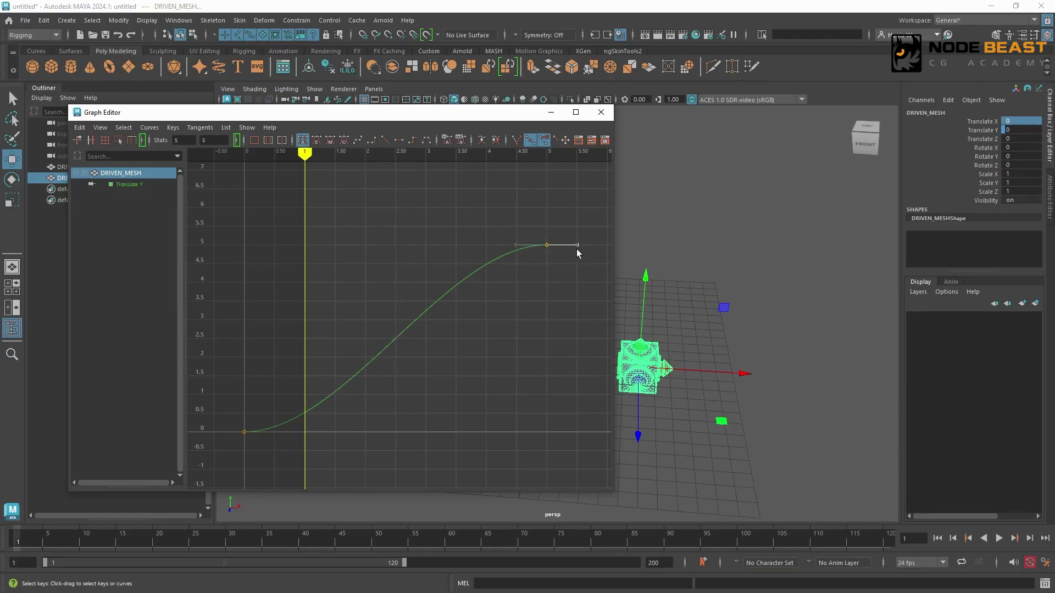
left_click_drag(578, 246, 570, 226)
left_click(367, 252)
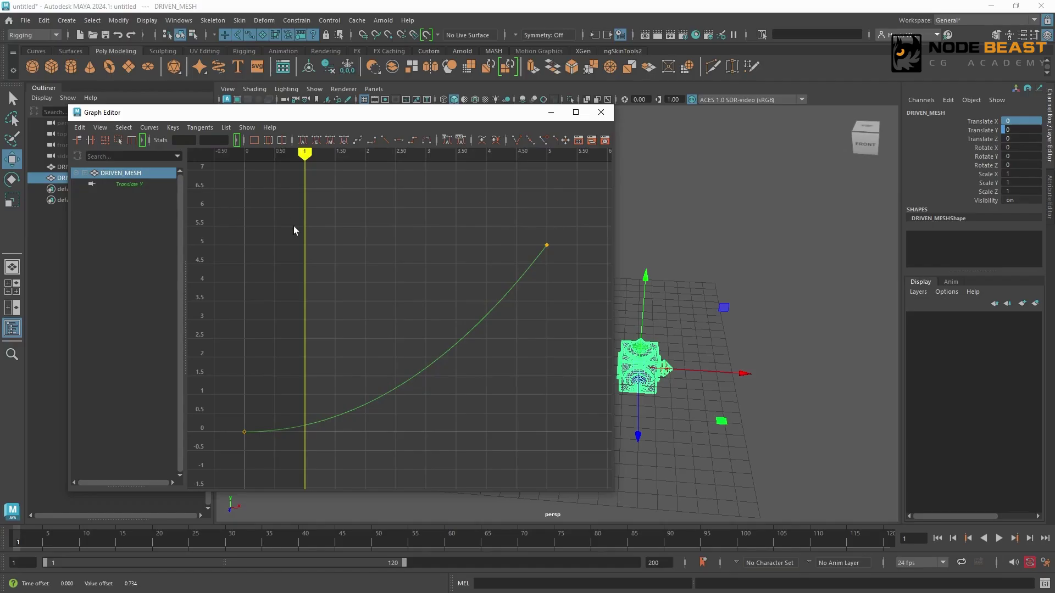
Step: Give both keys of DRIVEN_MESH's Translate Y curve linear tangents
left_click_drag(212, 210, 590, 444)
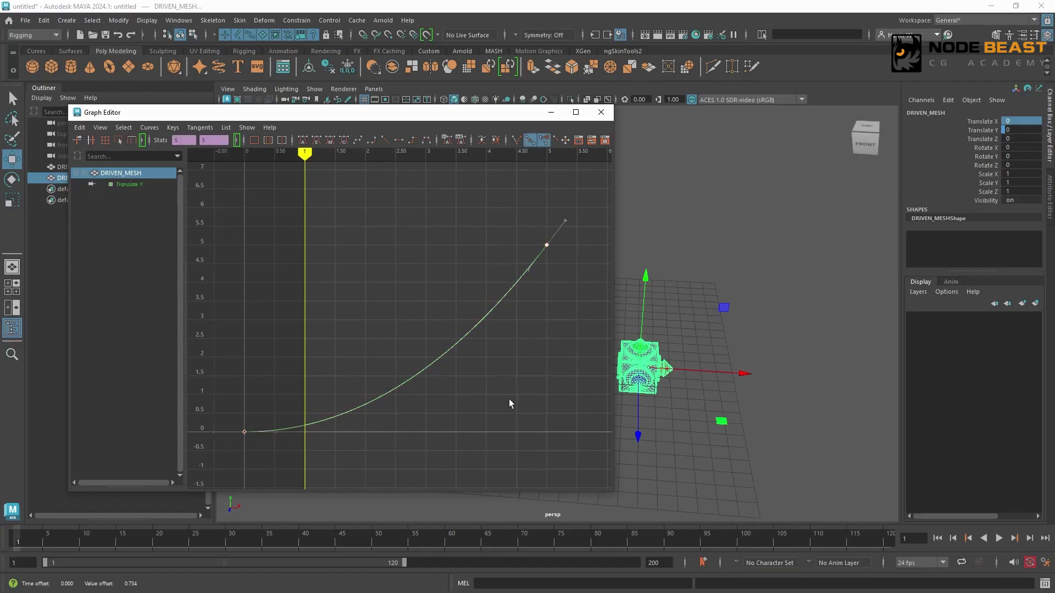
left_click(385, 140)
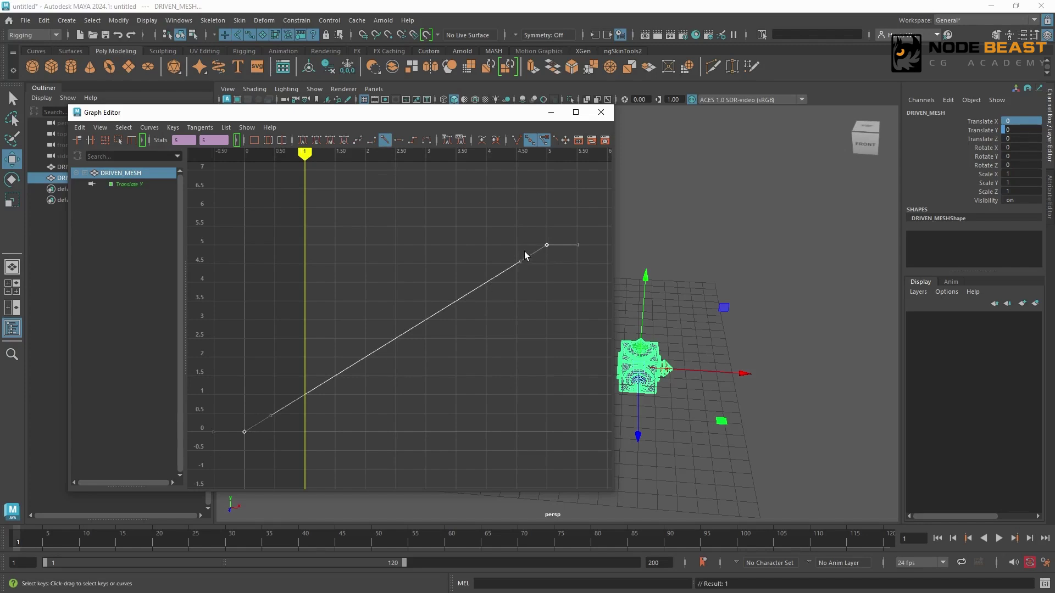
Step: Test the linear relationship by moving DRIVER_MESH along X in the viewport, and undo the move
left_click(723, 345)
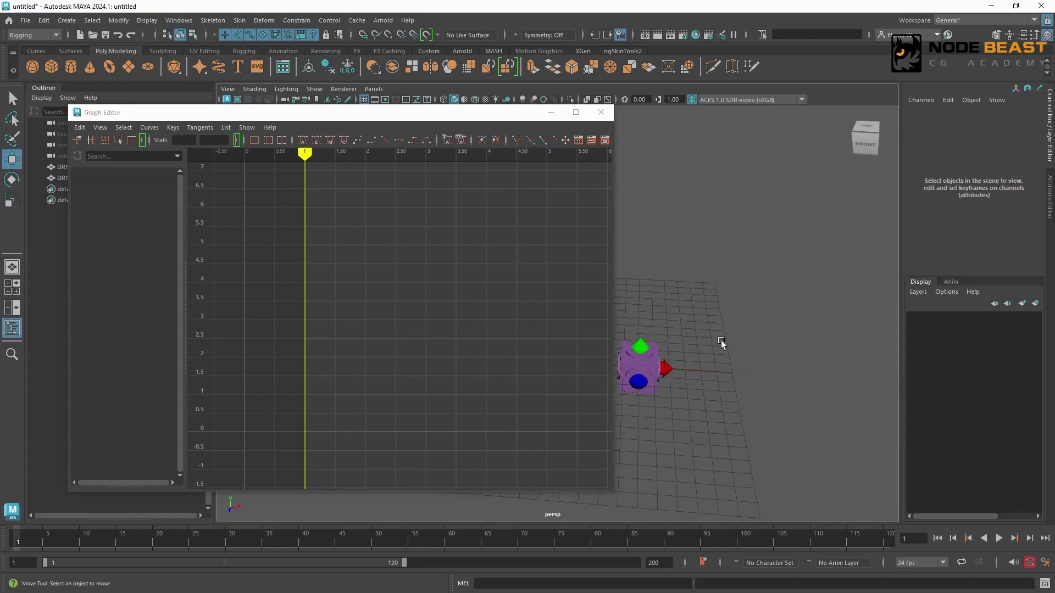
middle_click_drag(723, 345, 840, 323, "alt")
right_click_drag(841, 323, 692, 301, "alt")
middle_click_drag(745, 302, 831, 302, "alt")
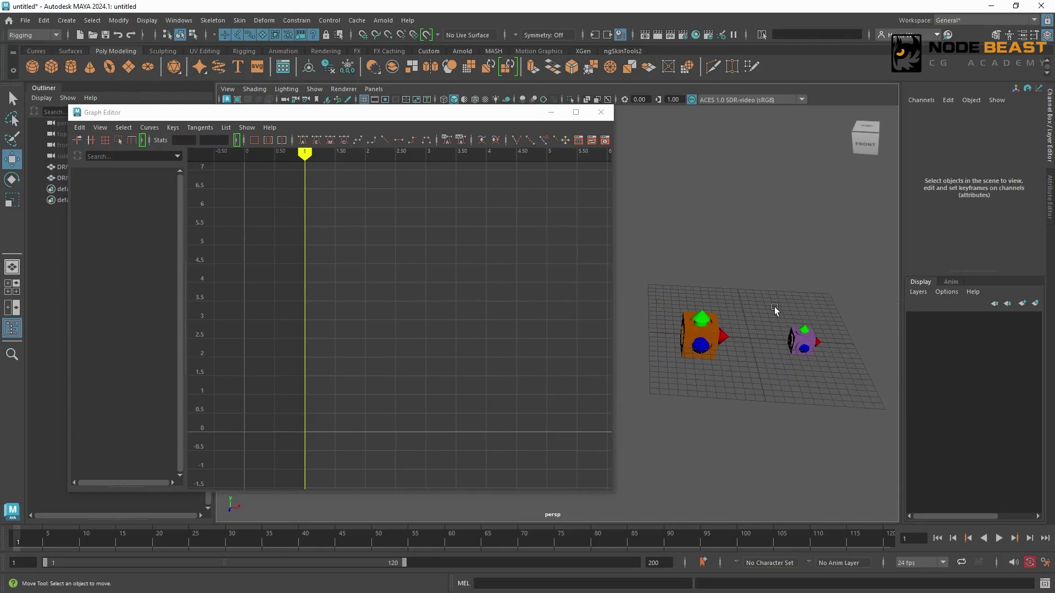
left_click_drag(775, 309, 707, 289, "alt")
left_click(703, 334)
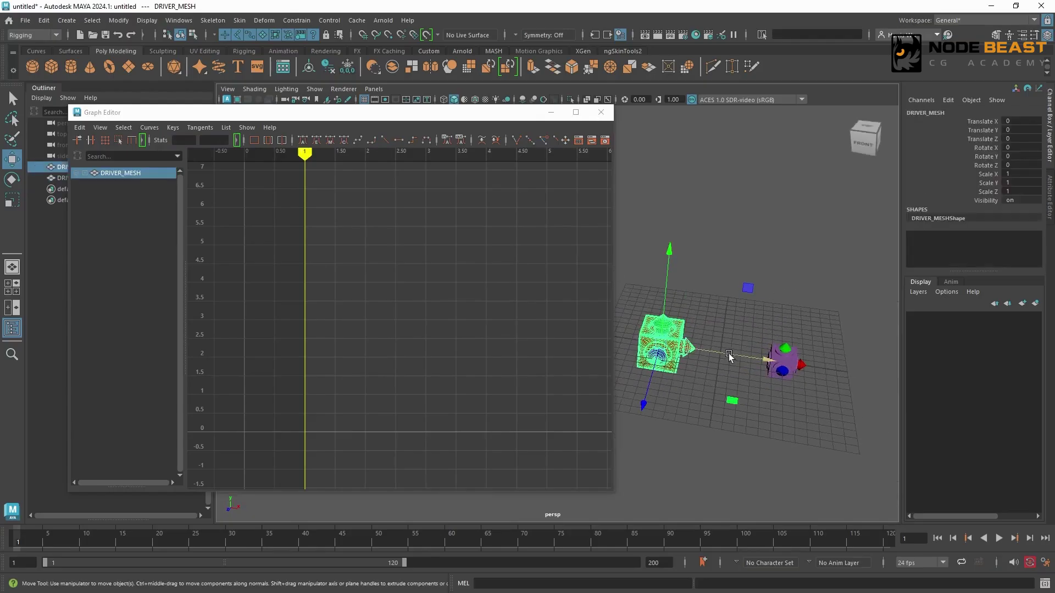
left_click_drag(717, 356, 772, 384)
key("ctrl+z")
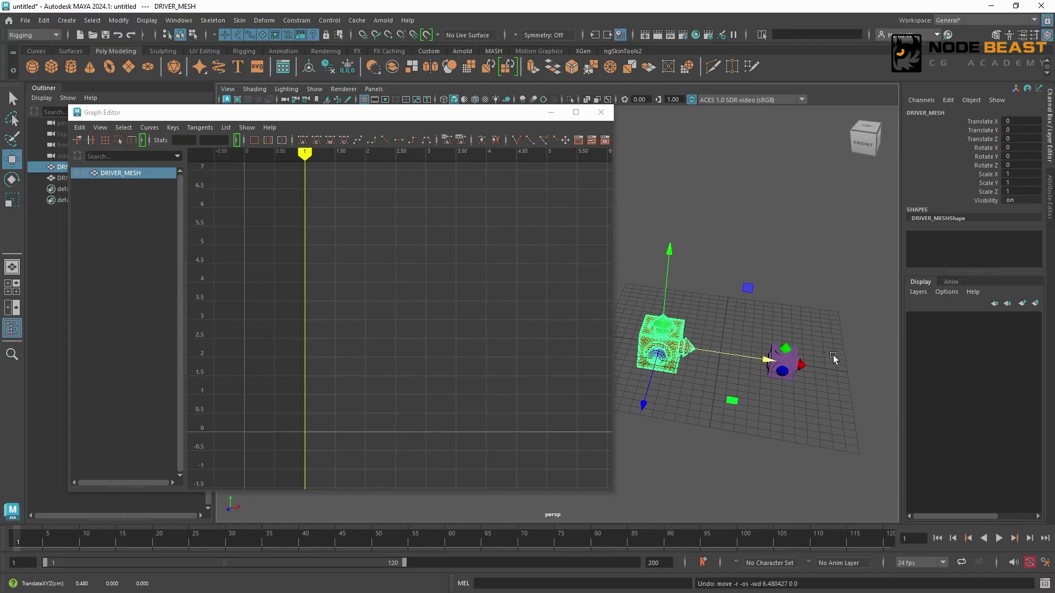
Step: Set the pre-infinity and post-infinity of DRIVEN_MESH's Translate Y curve to Cycle in the maximized Graph Editor
left_click(834, 353)
left_click(797, 352)
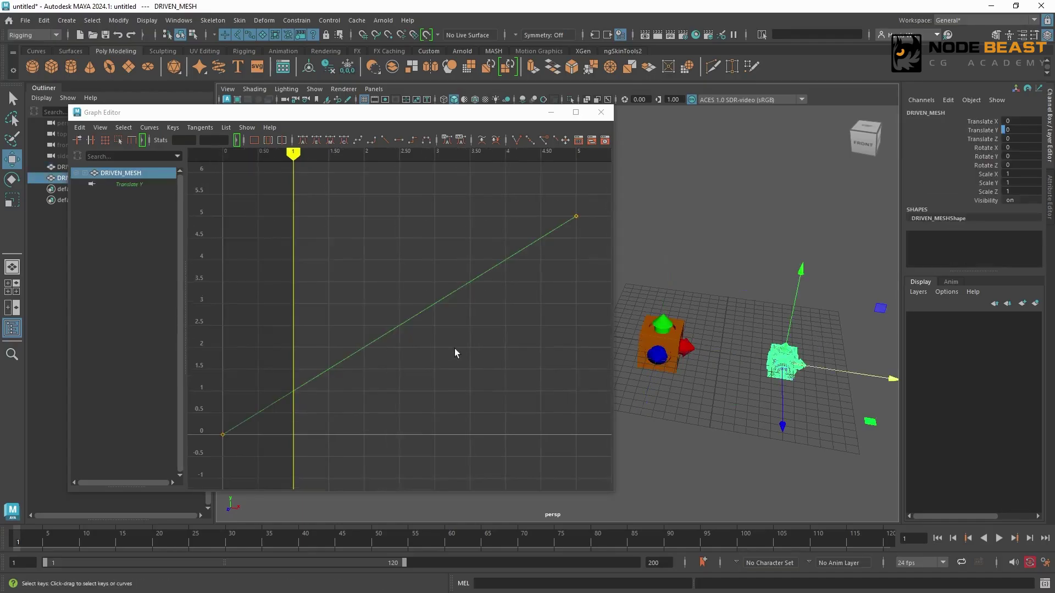
double_click(448, 115)
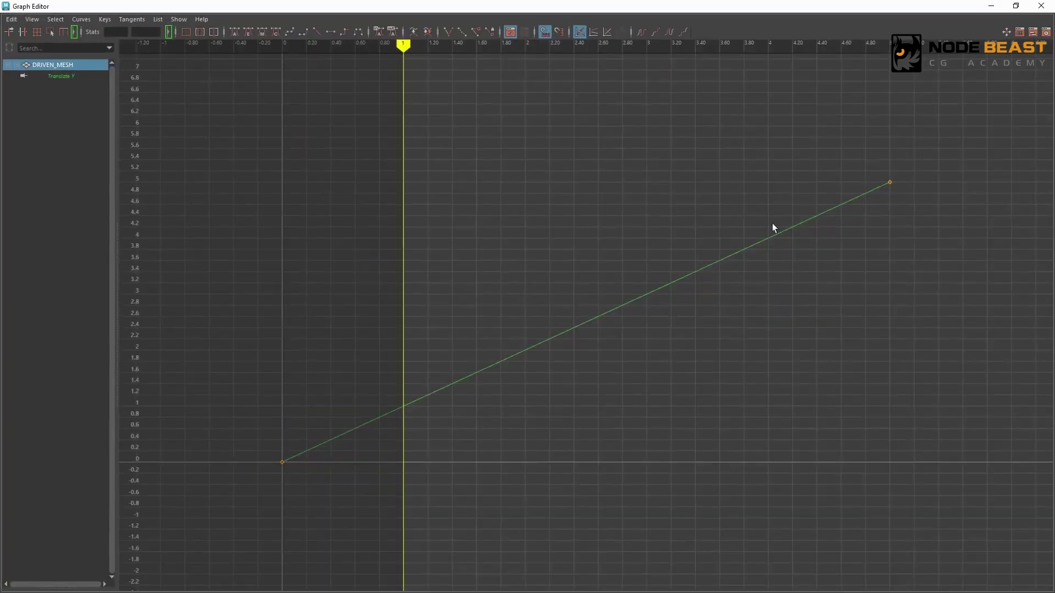
left_click_drag(230, 135, 917, 462)
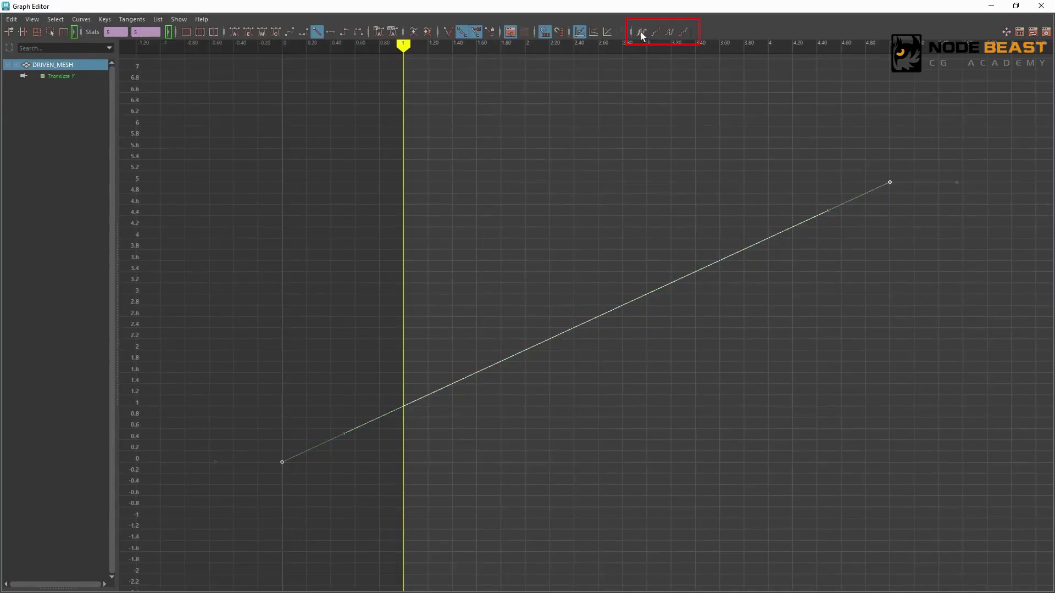
scroll(671, 259, "down", 3)
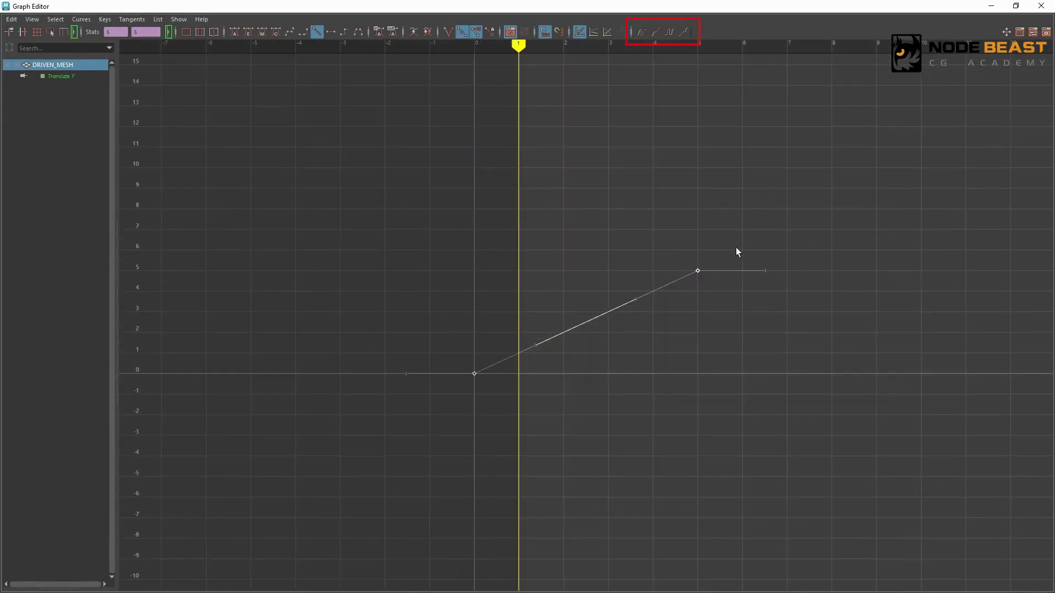
left_click(640, 33)
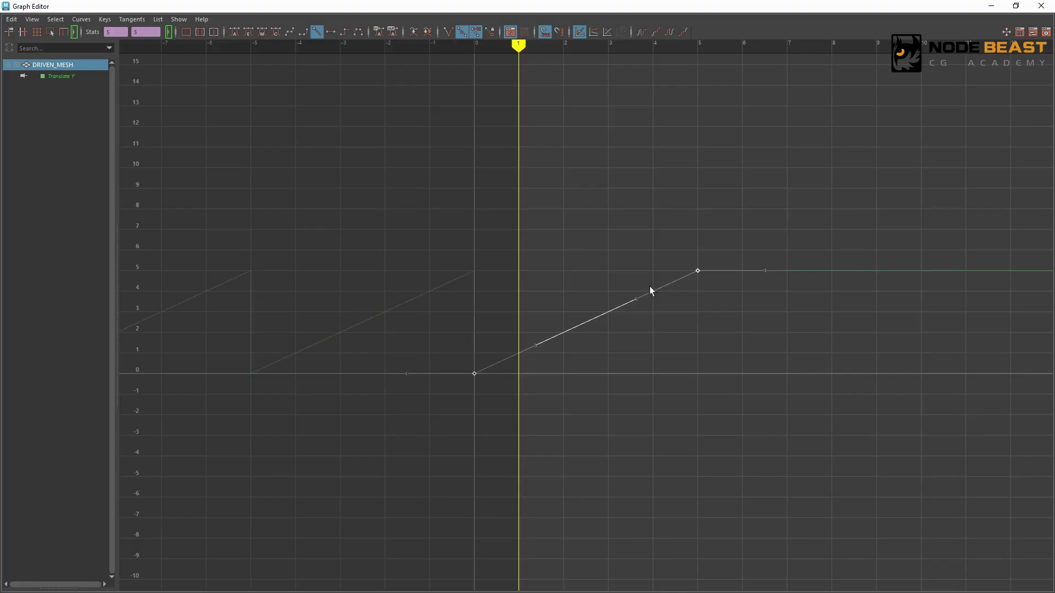
left_click(669, 32)
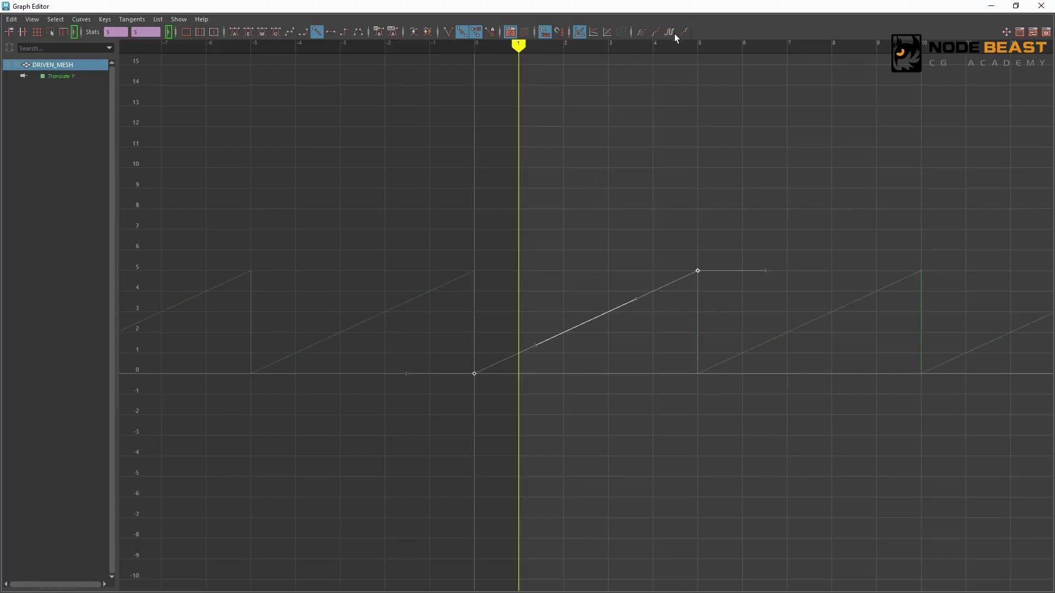
Step: Minimize the Graph Editor, test the cycling by moving DRIVER_MESH along X, and undo the move
left_click(993, 8)
left_click(676, 334)
middle_click_drag(677, 333, 567, 337, "alt")
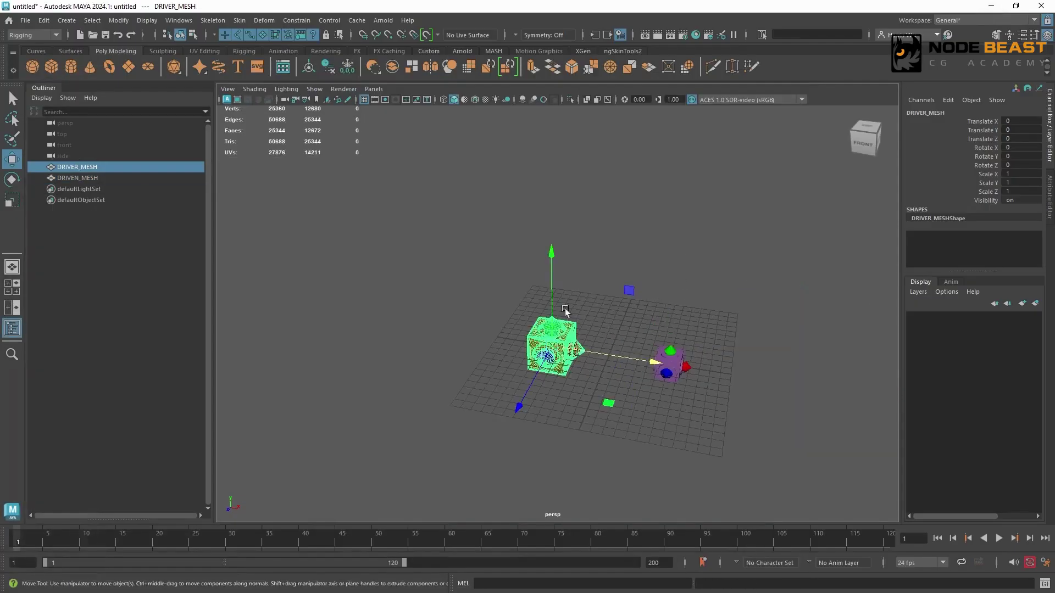
left_click_drag(614, 358, 493, 367)
key("ctrl+z")
Step: Set the pre-infinity and post-infinity of DRIVEN_MESH's Translate Y curve to Cycle with Offset
left_click(667, 367)
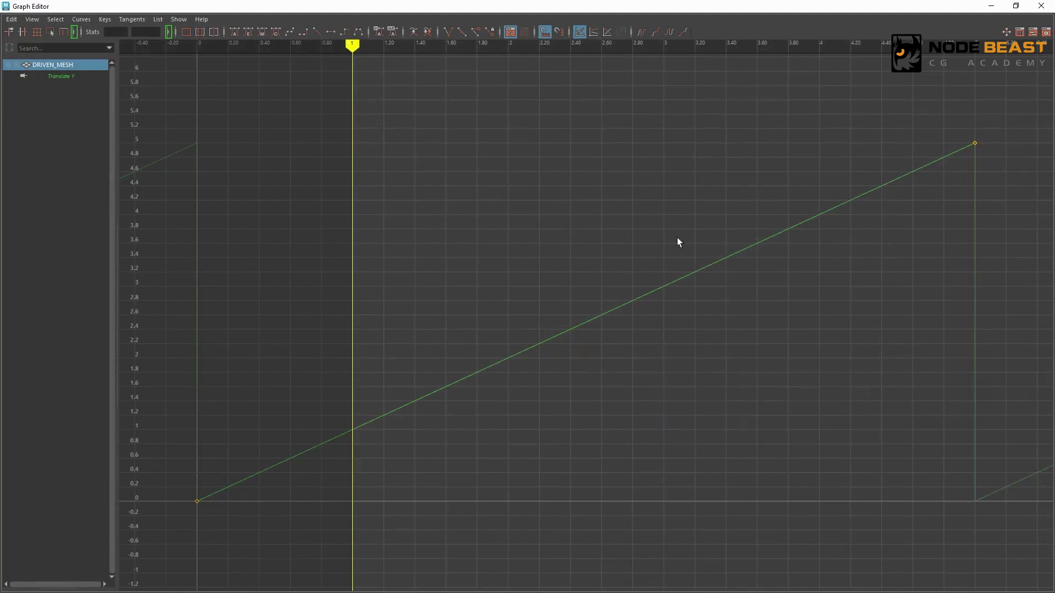
left_click_drag(154, 104, 968, 493)
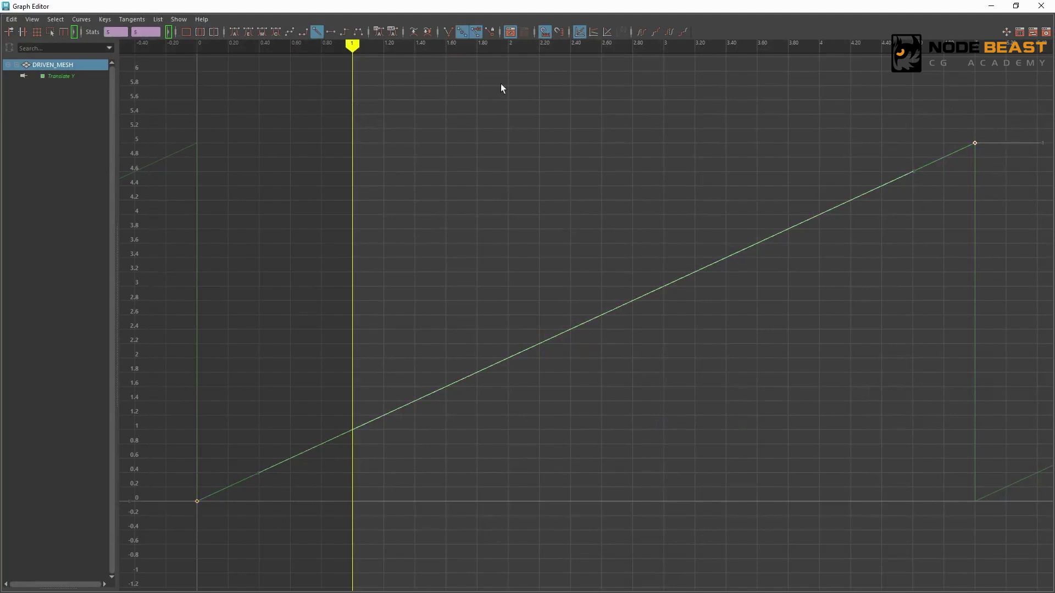
left_click(685, 34)
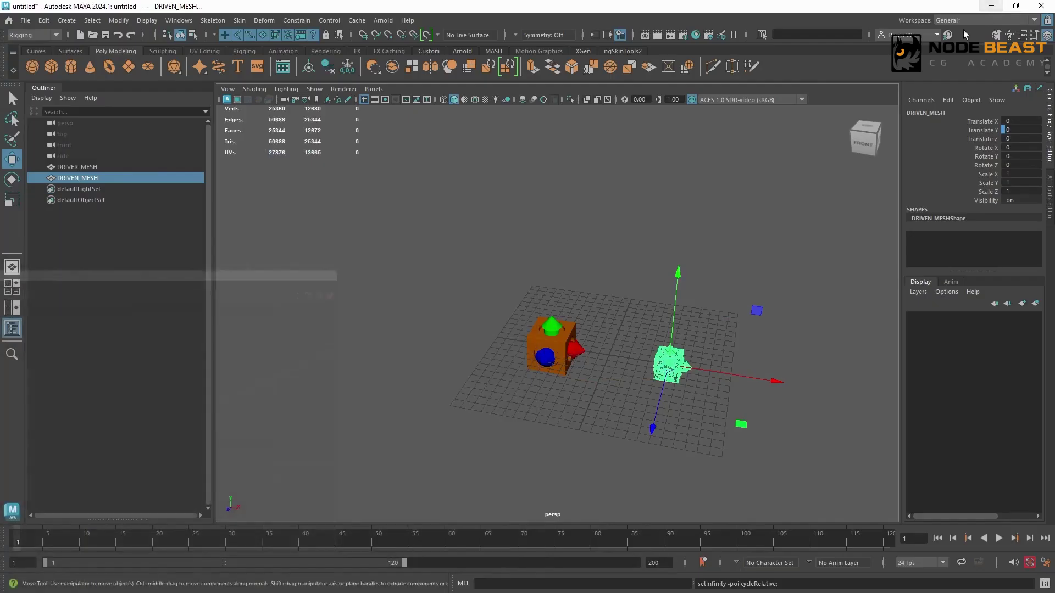
left_click_drag(698, 360, 707, 429)
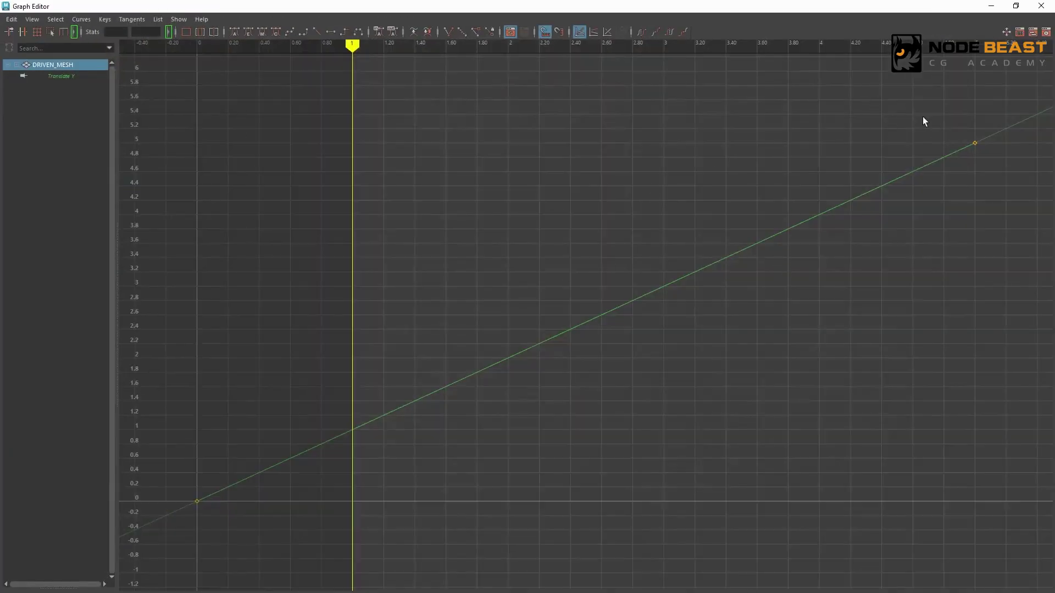
Step: Set the value of the last key on DRIVEN_MESH's Translate Y curve to 10
left_click_drag(902, 99, 1015, 212)
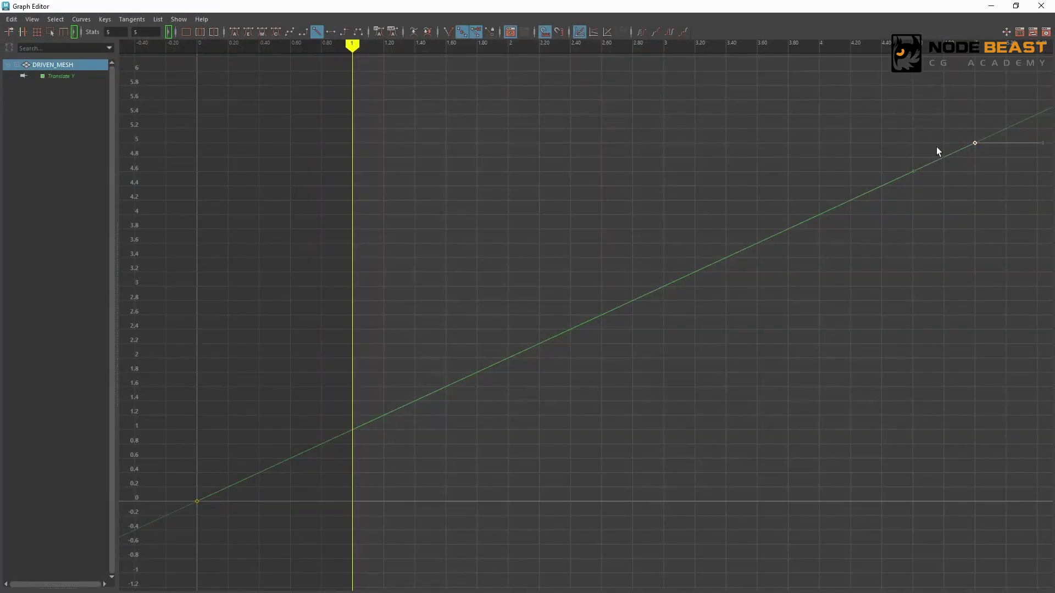
left_click_drag(911, 96, 999, 156)
key("Return")
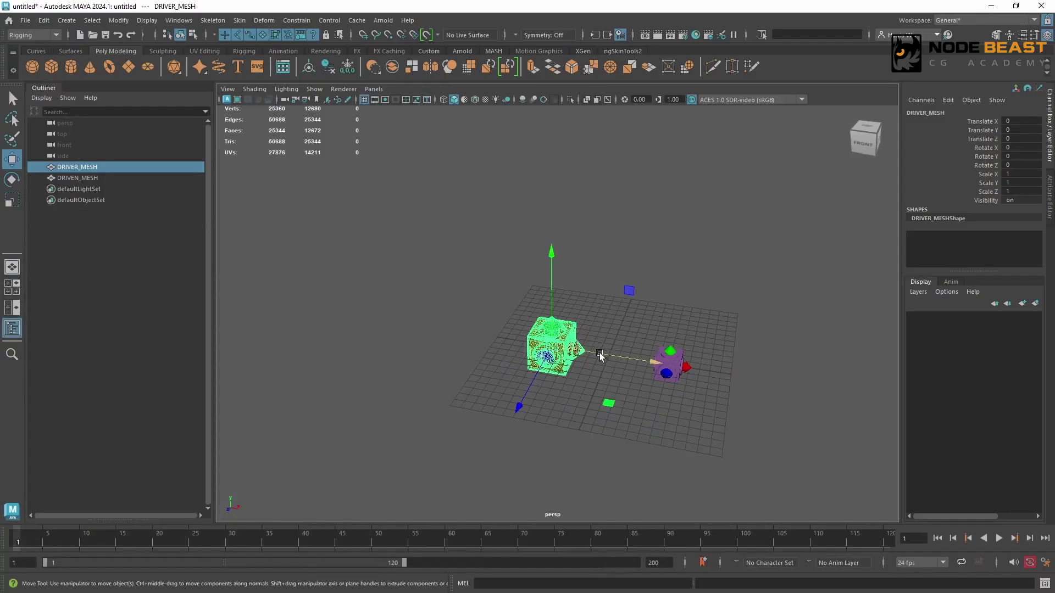
Step: Test the edited curve by moving DRIVER_MESH along X and setting its Translate X to 5
left_click_drag(594, 353, 647, 366)
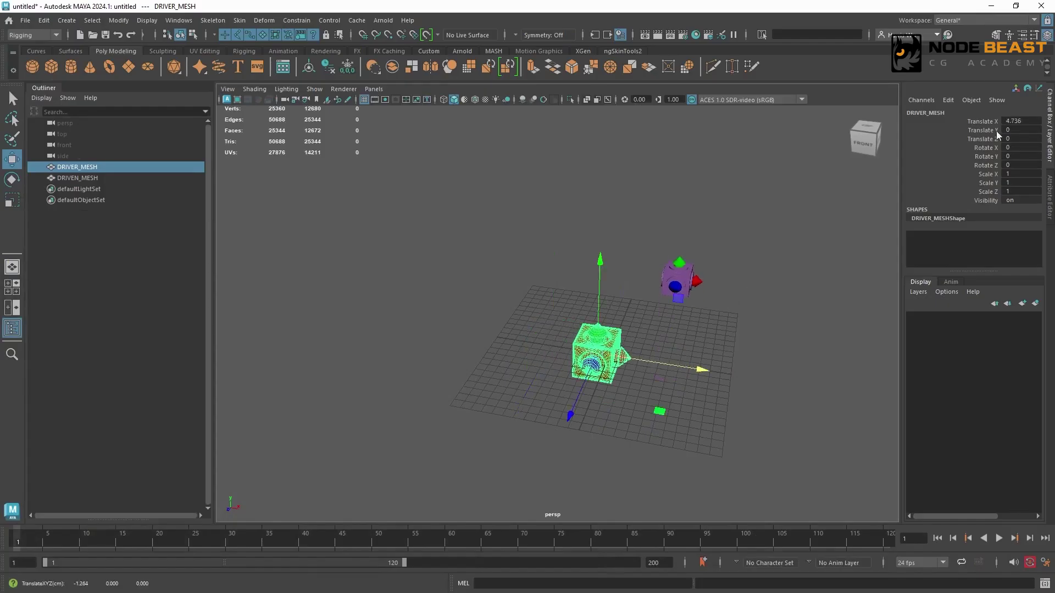
left_click(1013, 121)
type("5")
key("Return")
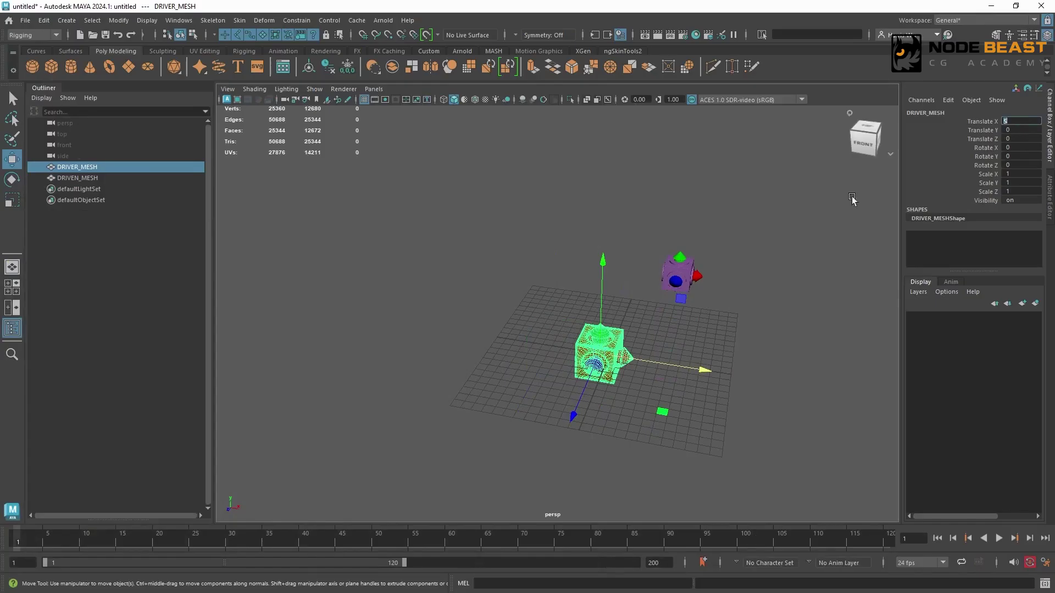
Step: Check DRIVEN_MESH's Translate Y, and set the driver position of the last key on its Translate Y curve to 3
left_click(681, 269)
left_click(979, 132)
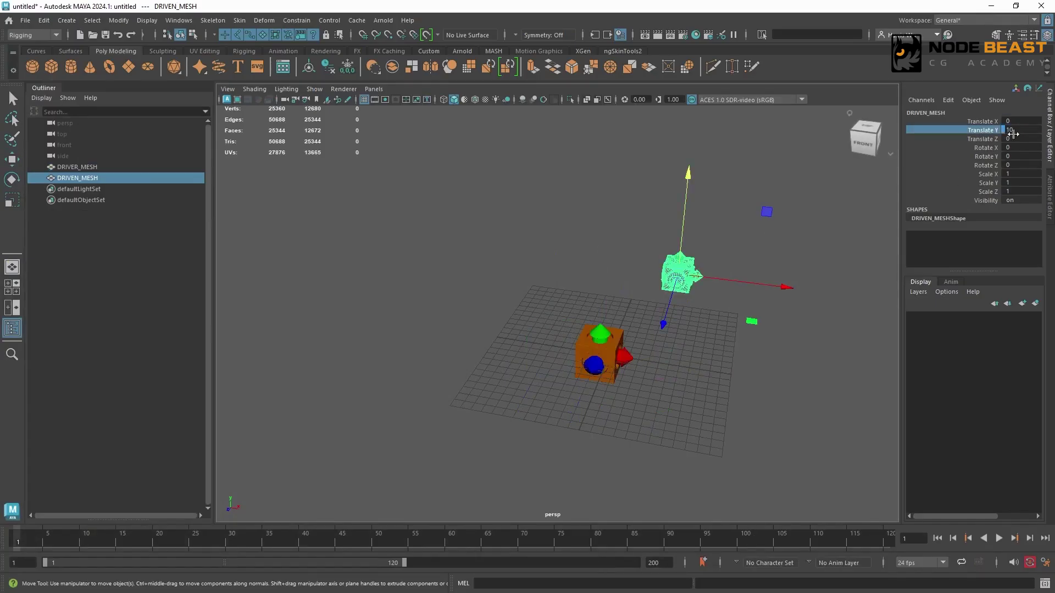
key("alt+Tab")
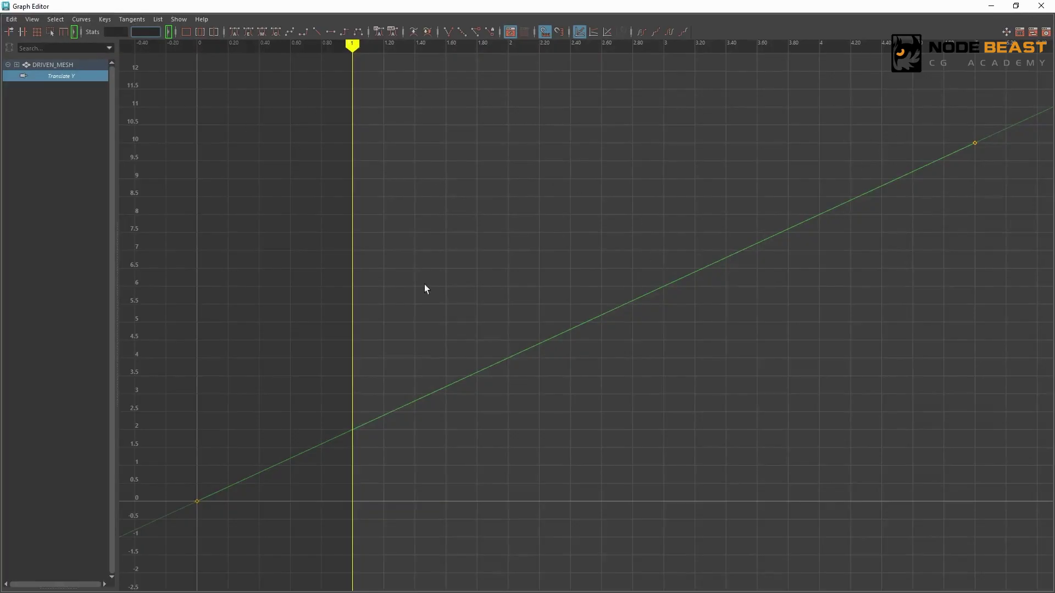
left_click_drag(891, 110, 1050, 208)
double_click(119, 31)
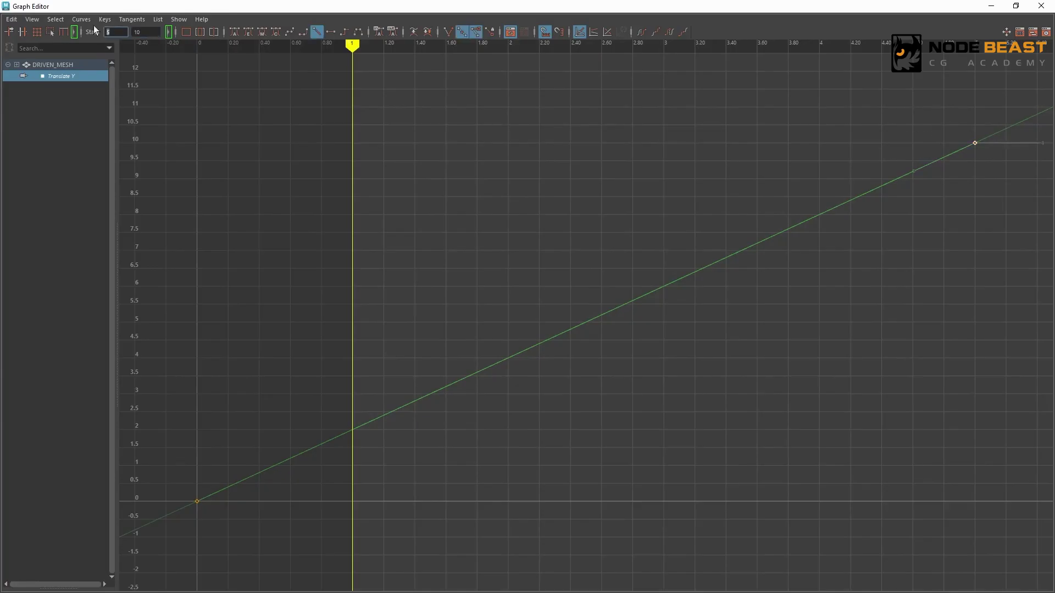
type("3")
key("Return")
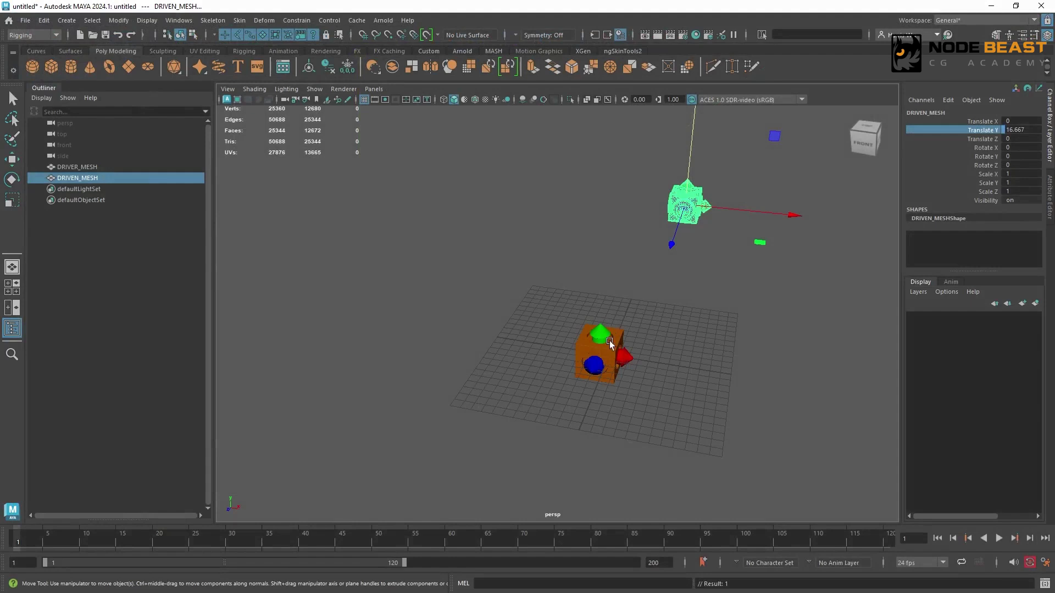
Step: Set DRIVER_MESH's Translate X to 3, check DRIVEN_MESH's Translate Y, and clear the selection
left_click(77, 166)
type("3")
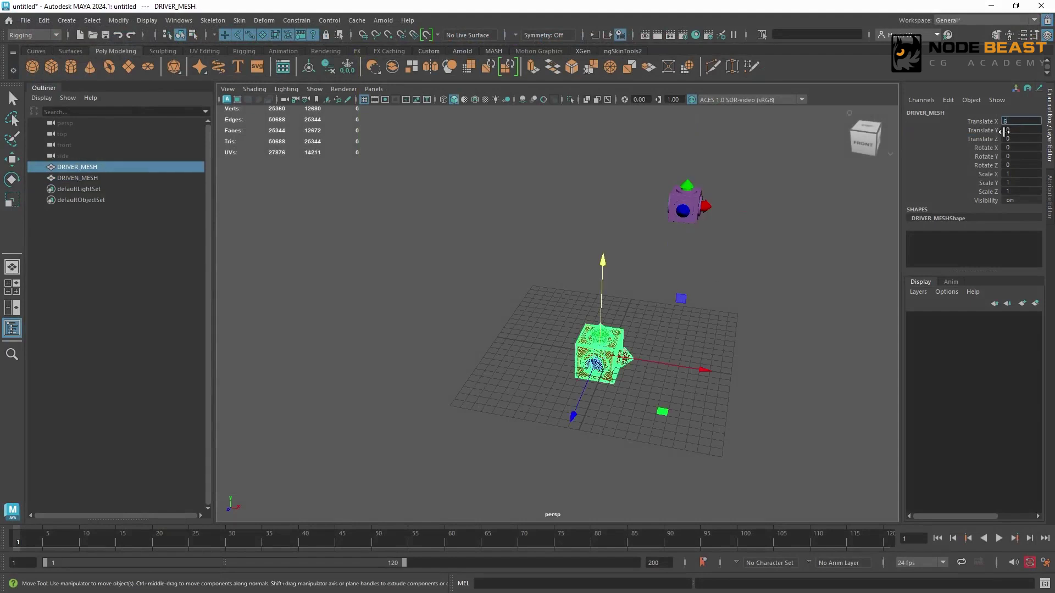
key("Return")
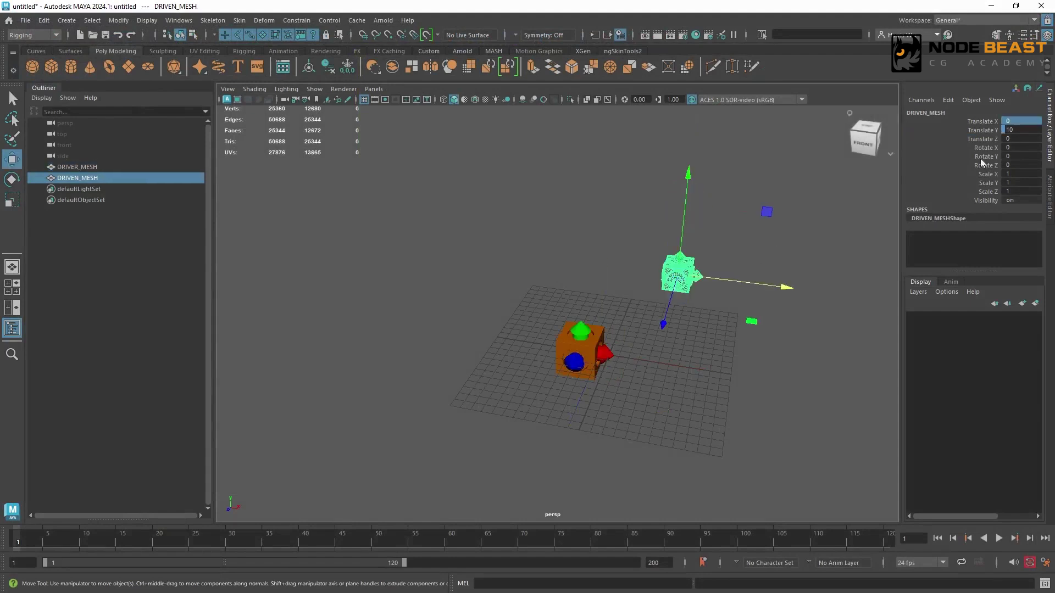
left_click(985, 134)
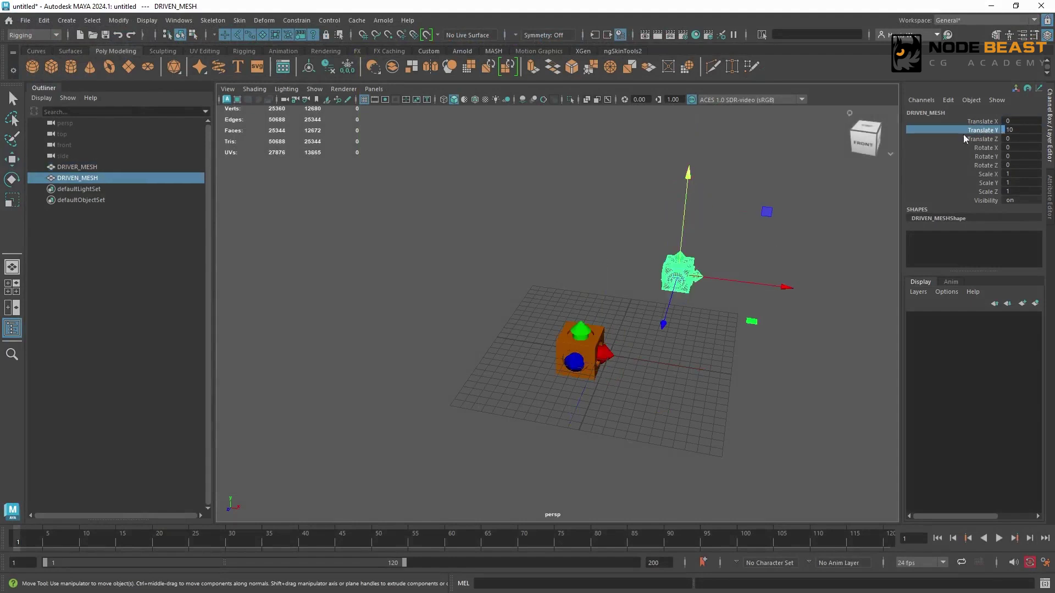
left_click(431, 282)
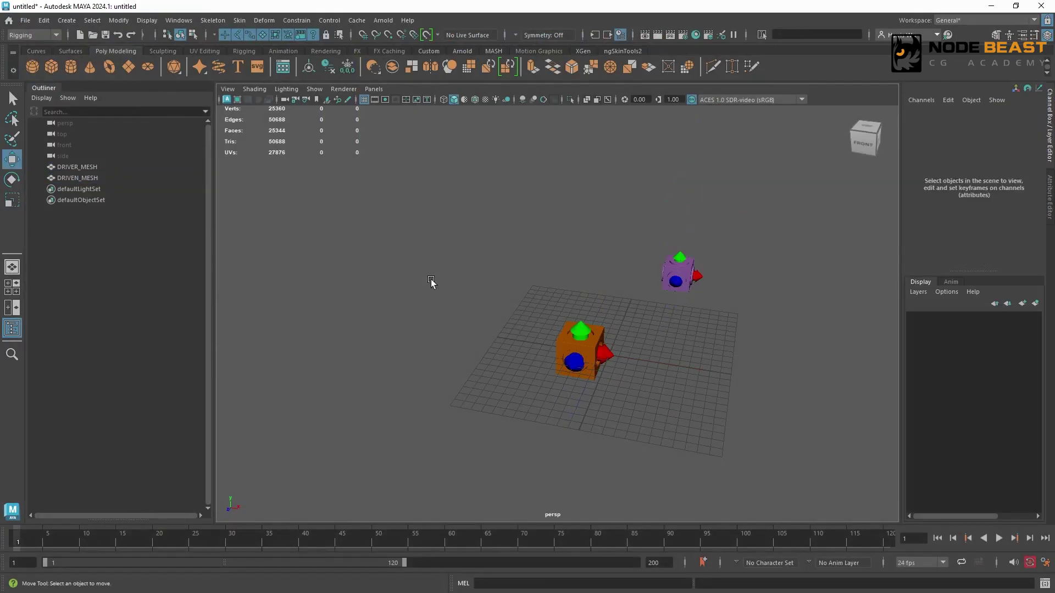